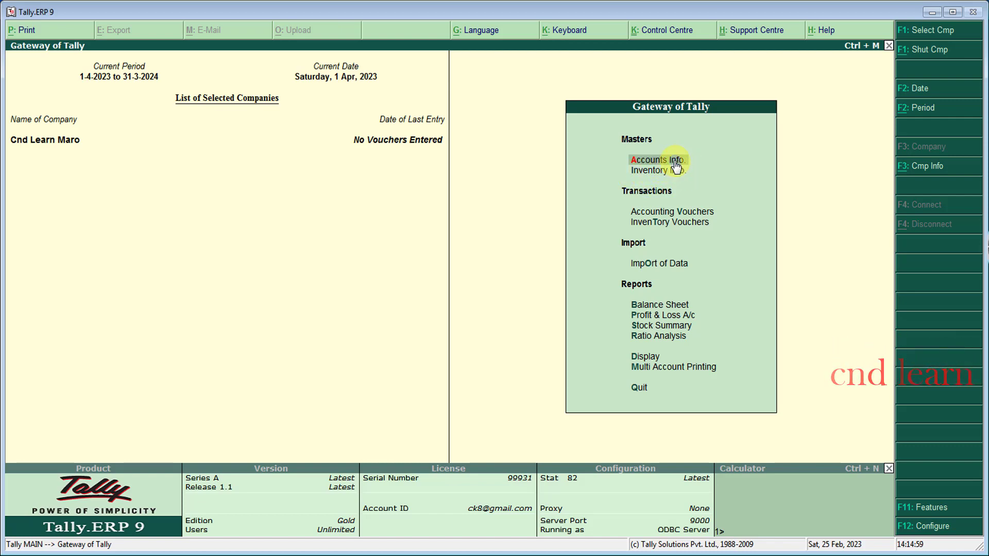
Step: Open the creation form for a single ledger and check the ledger configuration options
left_click(647, 164)
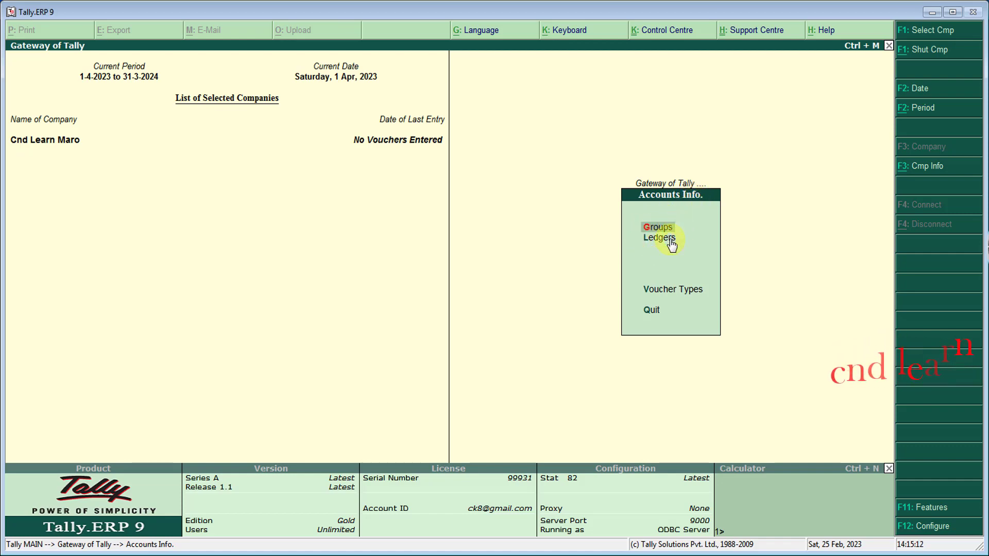
key("Down")
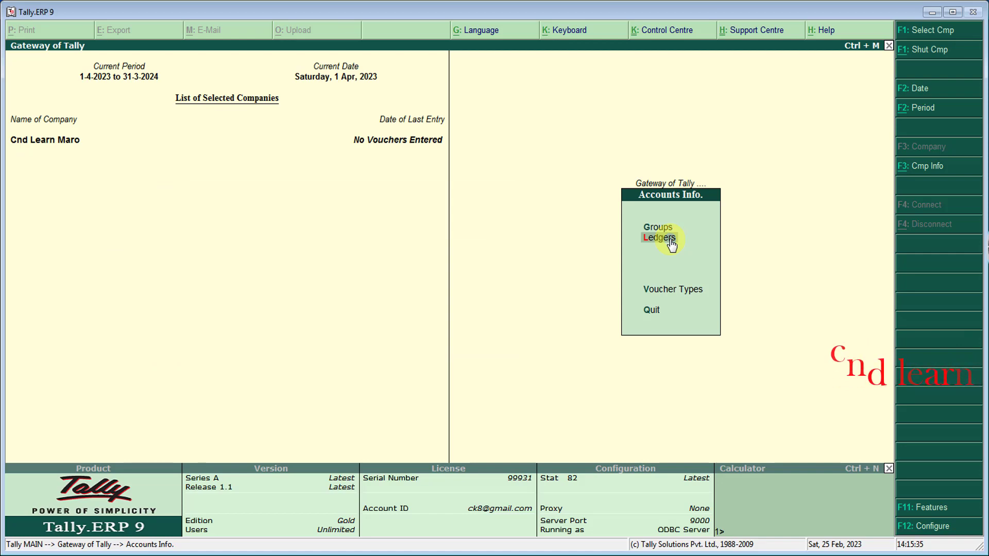
left_click(671, 244)
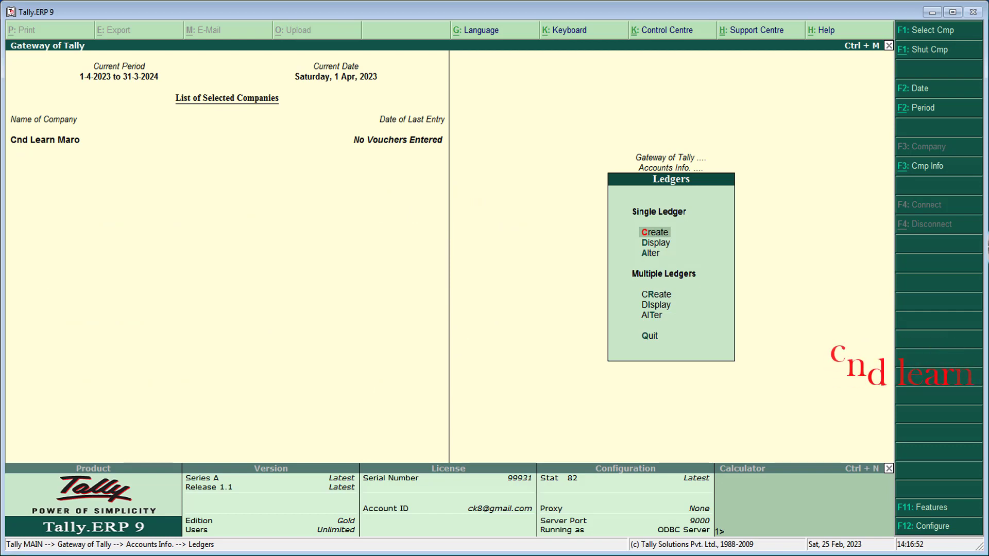
key("Return")
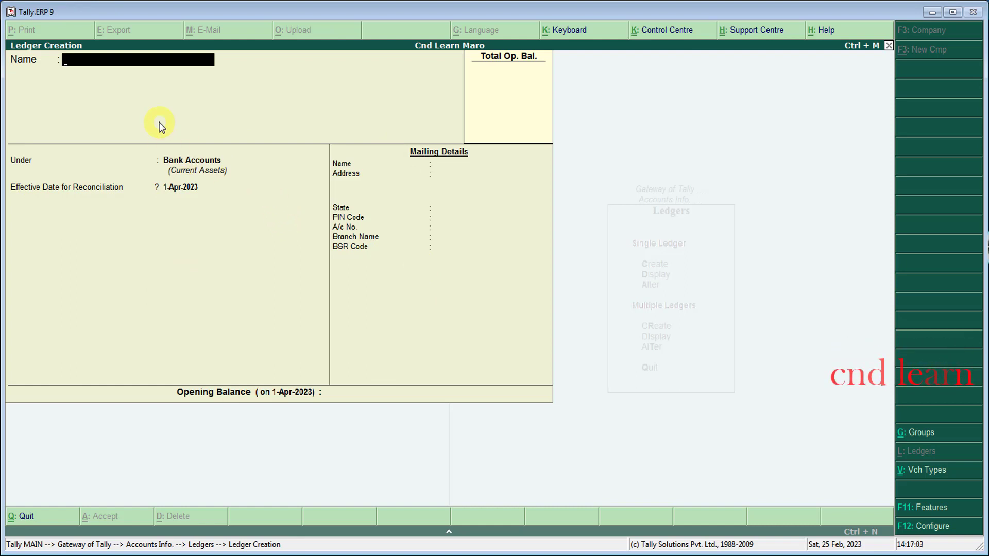
key("F12")
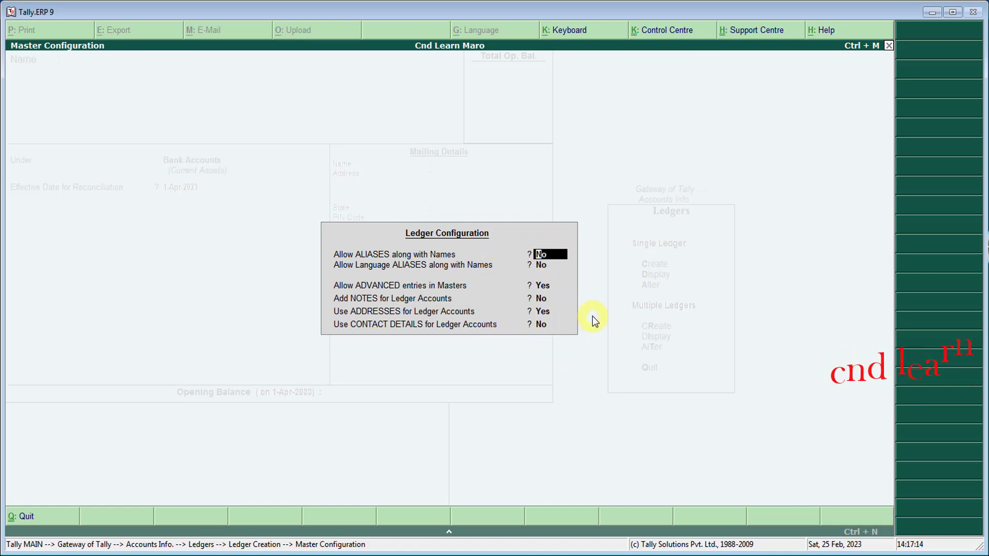
key("Escape")
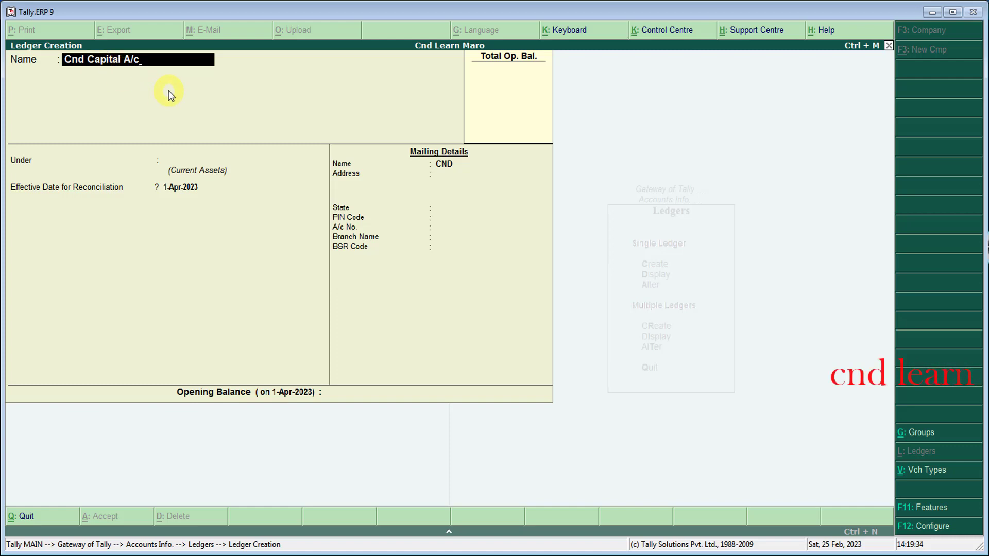
Step: Name the ledger Cnd Capital A/c and place it under Capital Account, leaving inventory values affected at No
key("Return")
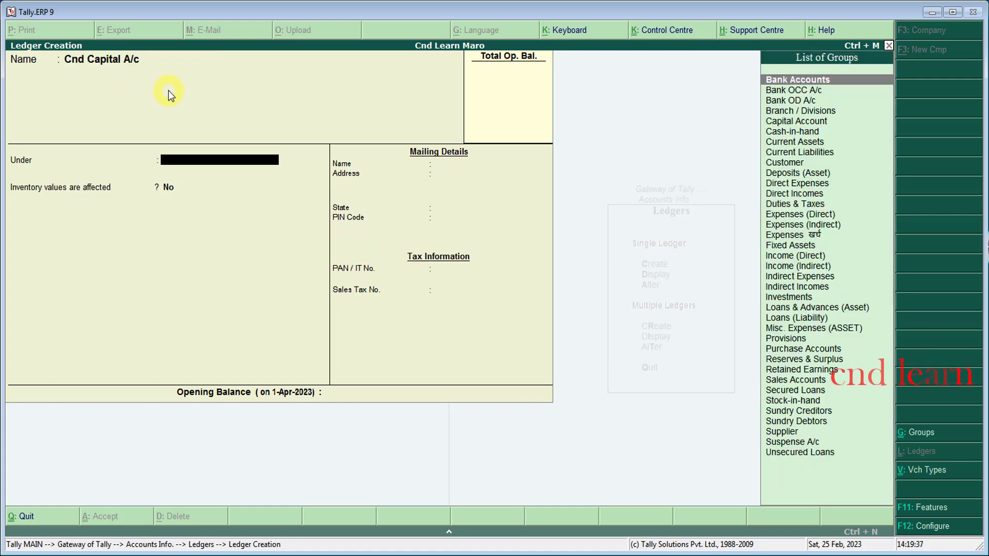
type("Capi_")
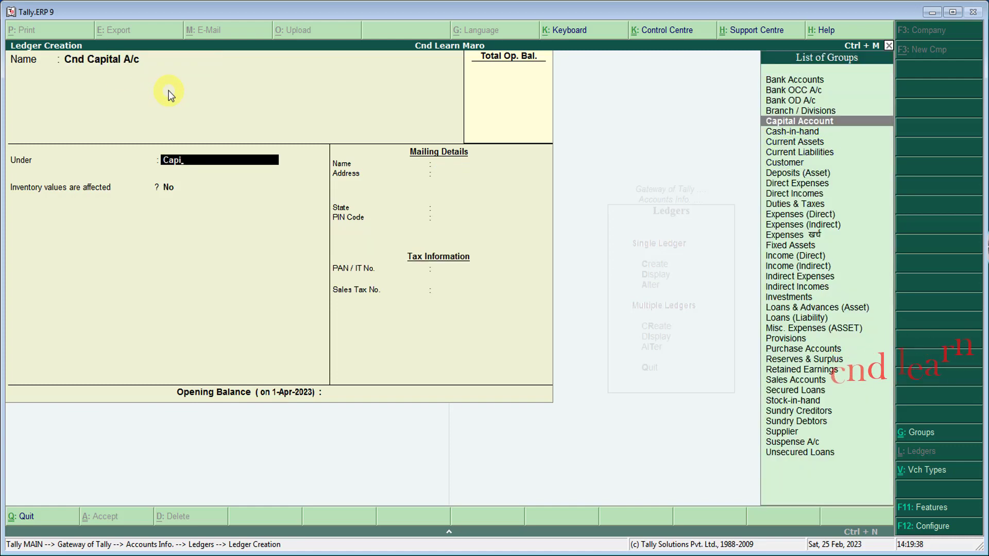
key("Return")
key("Return")
key("Return")
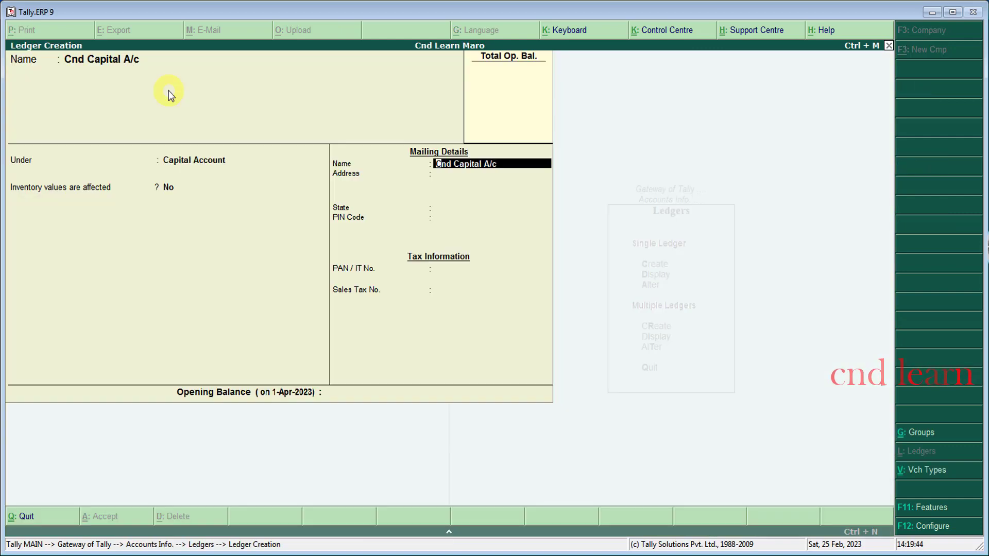
Step: Fill in the capital ledger's address, state Chhattisgarh and postal code, leave the tax numbers blank, and save the ledger
key("Return")
type("Maro")
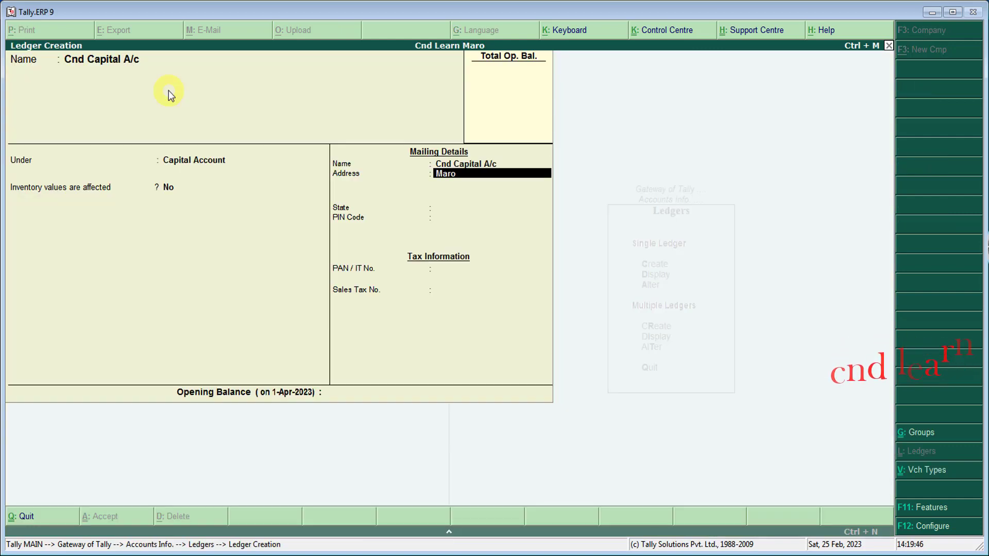
key("Return")
key("Return")
type("Chh")
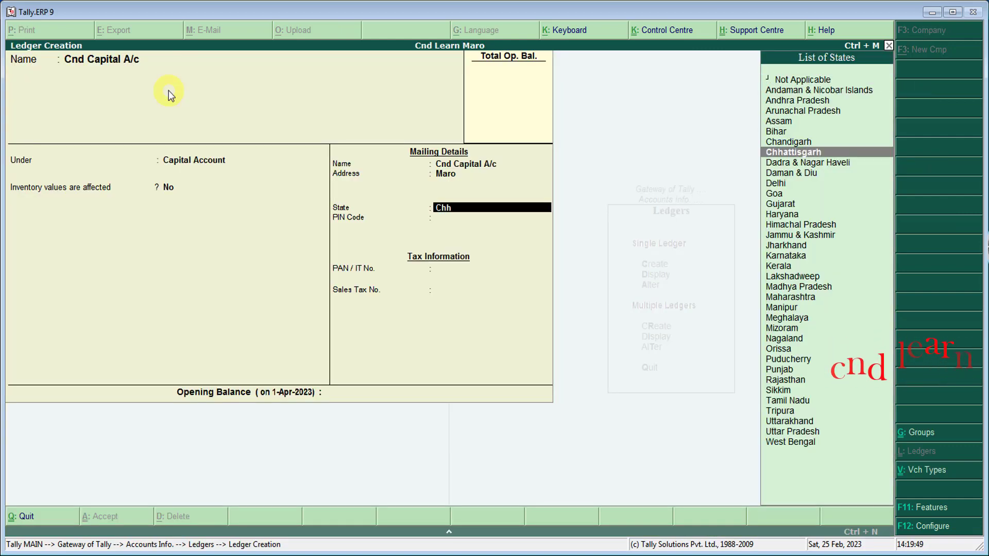
key("Return")
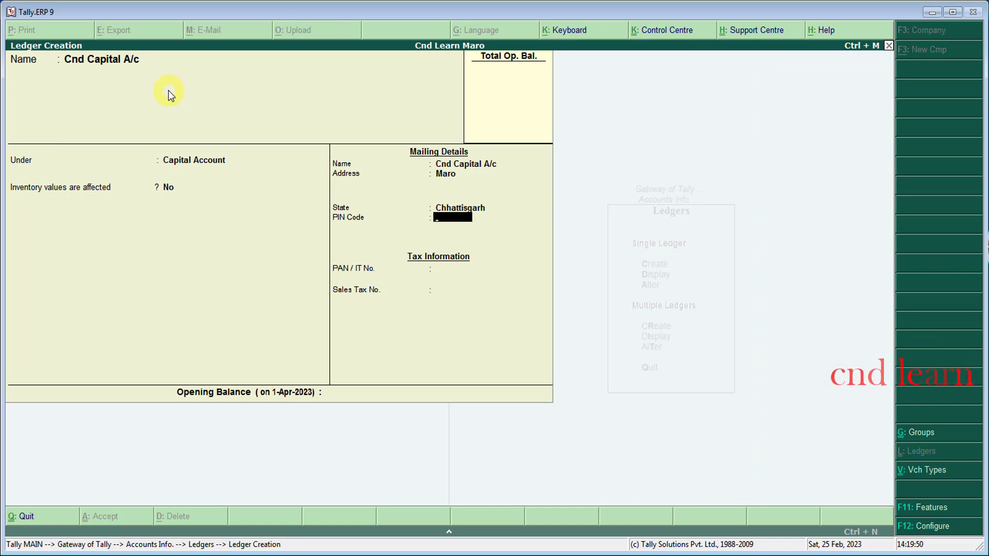
type("4913")
key("Return")
key("Return")
key("Return")
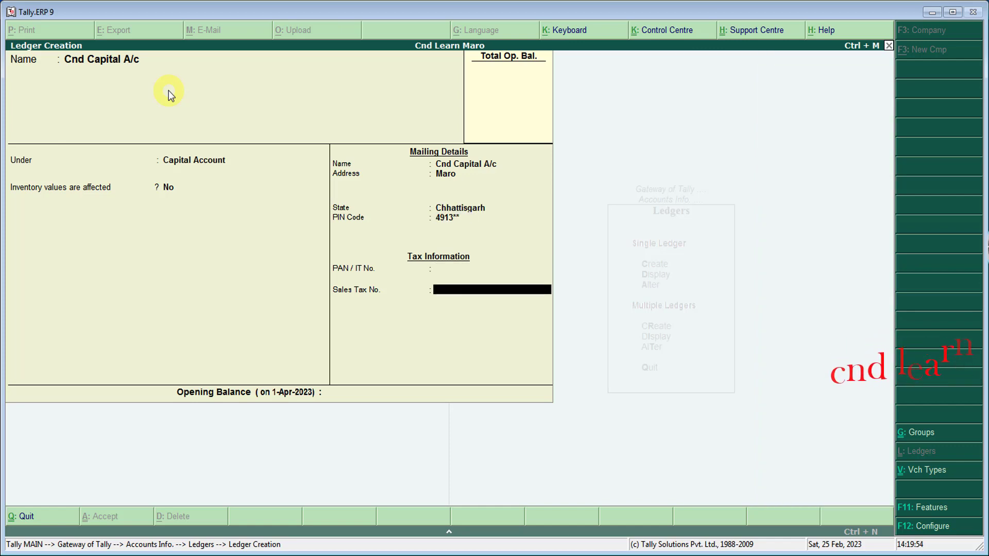
key("Return")
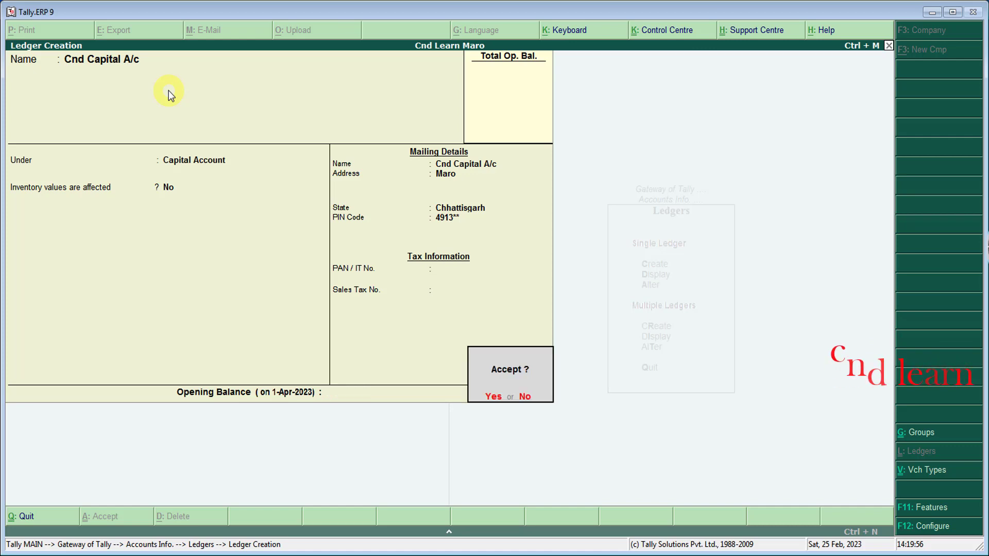
key("Return")
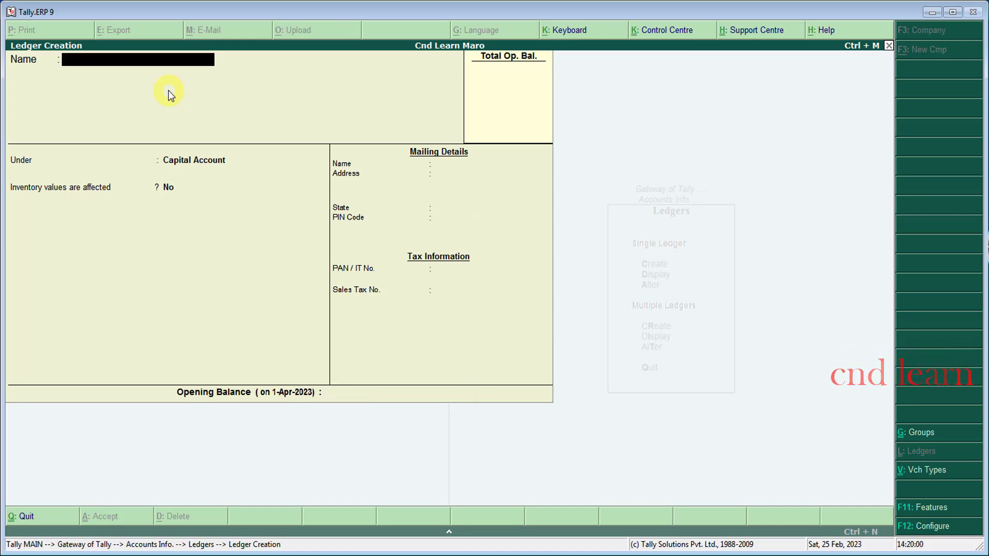
Step: Create a ledger named Sales A/c under Sales Accounts with inventory values affected set to Yes
type("Sale")
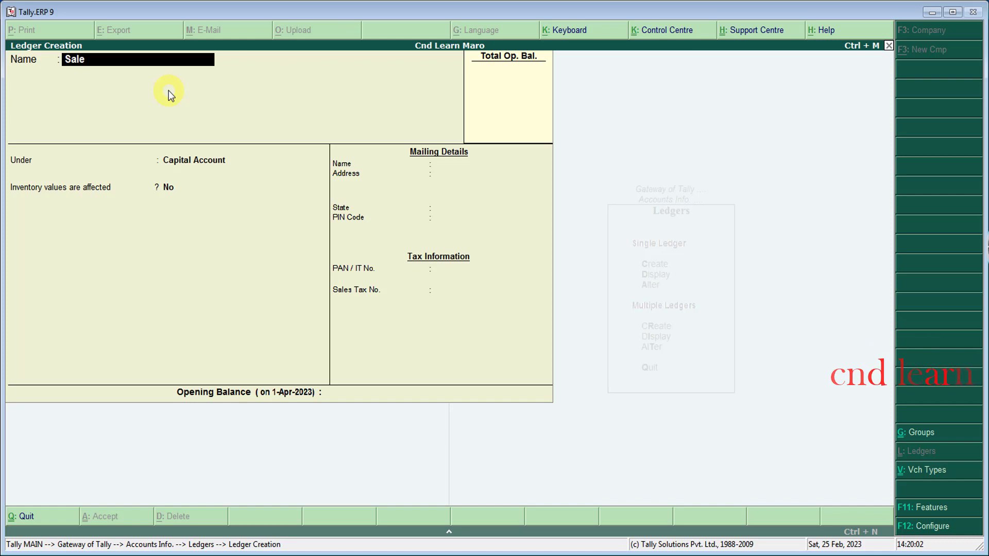
type("s A/c")
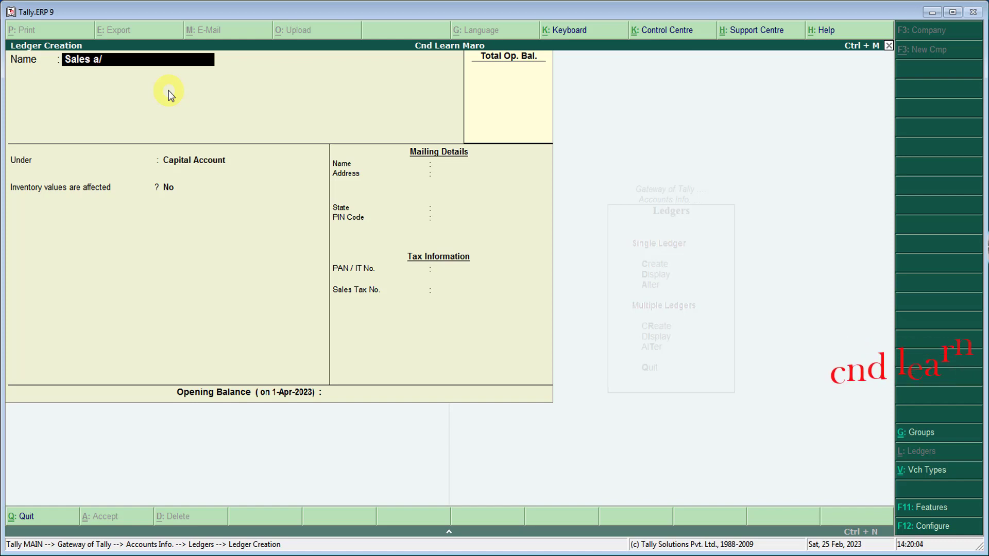
key("Return")
type("Sal")
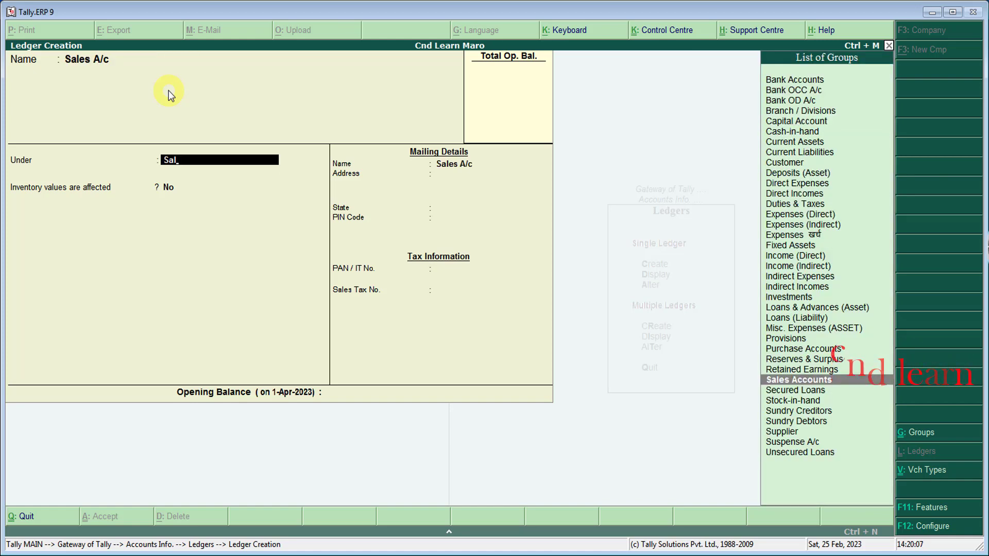
key("Return")
type("y")
key("Return")
key("Return")
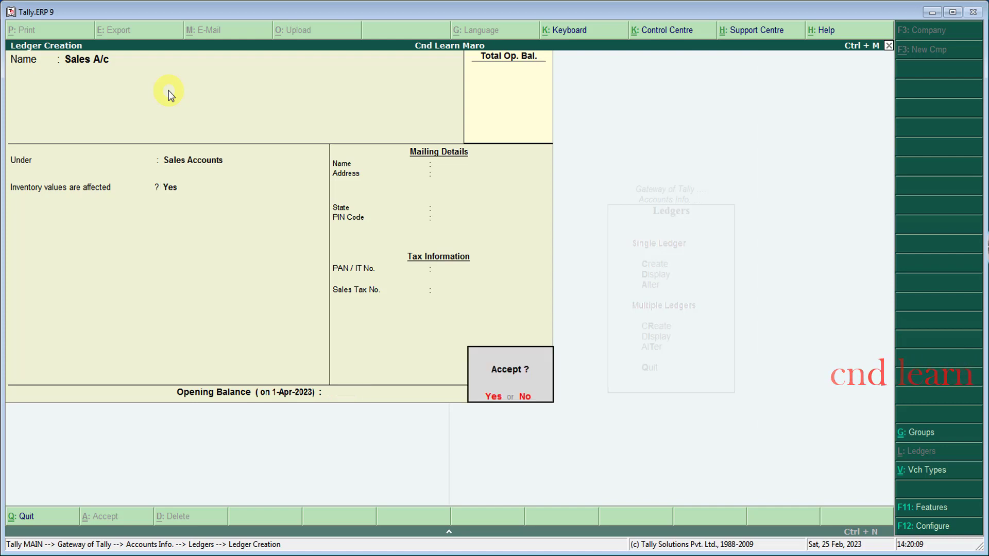
key("Return")
Step: Create a ledger named Purchase A/c under Purchase Accounts, keeping inventory values affected at Yes
type("Purs")
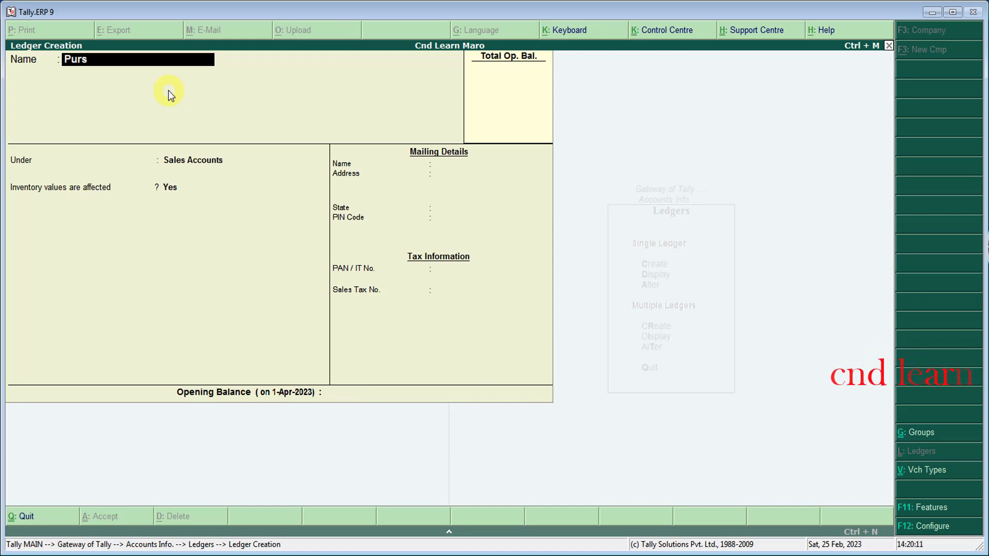
key("BackSpace")
type("chase A/c")
key("Return")
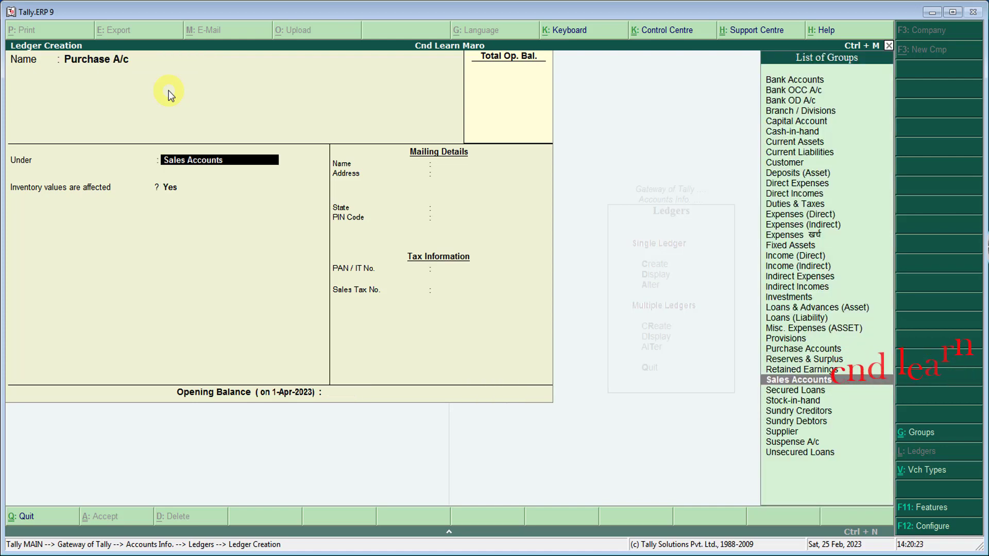
key("BackSpace")
key("BackSpace")
key("BackSpace")
key("BackSpace")
key("BackSpace")
key("BackSpace")
key("BackSpace")
key("BackSpace")
key("BackSpace")
key("BackSpace")
key("BackSpace")
key("BackSpace")
key("BackSpace")
key("BackSpace")
type("Pu")
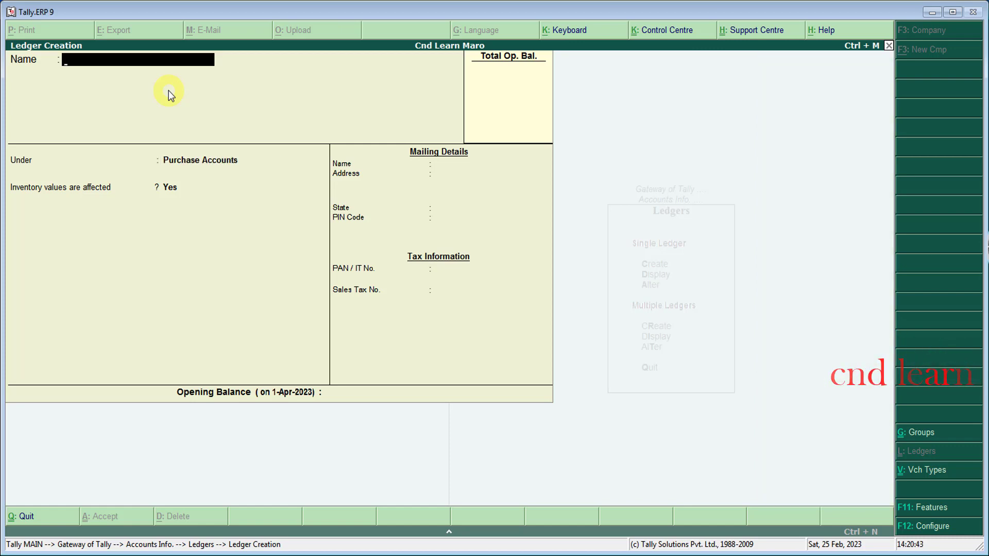
Step: Name a new ledger Sbi Bank and place it under Bank Accounts, keeping the reconciliation date and mailing name
type("Sbi Bank")
key("Return")
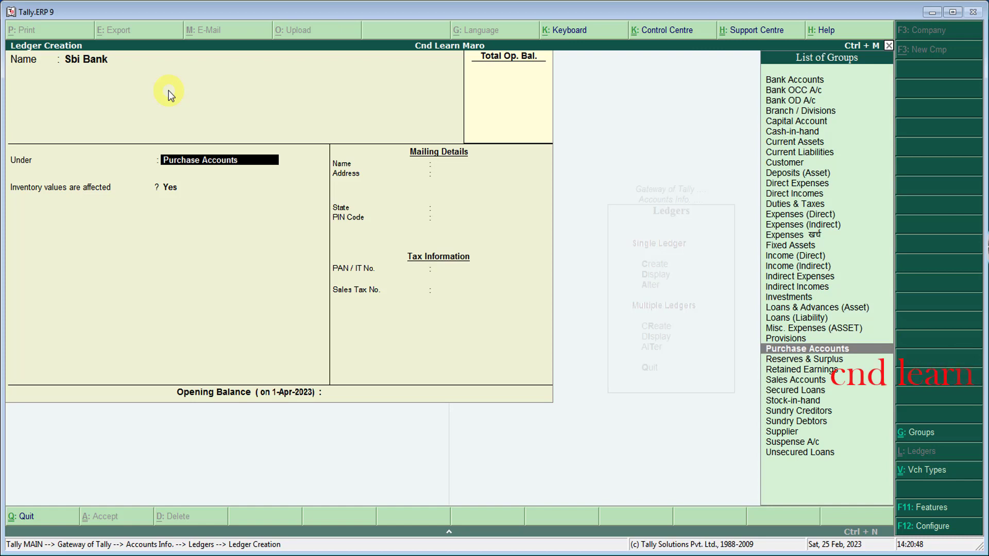
type("Ba")
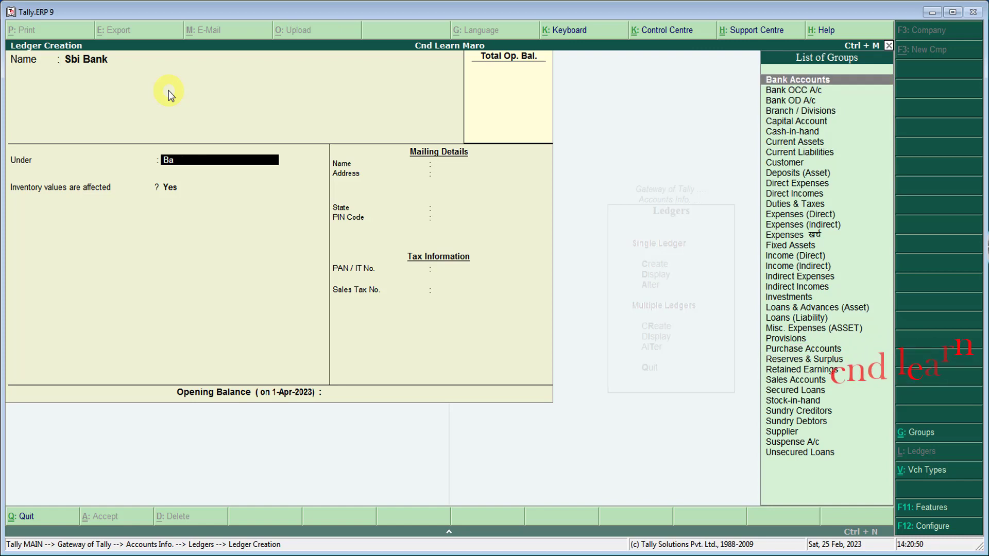
key("Return")
key("BackSpace")
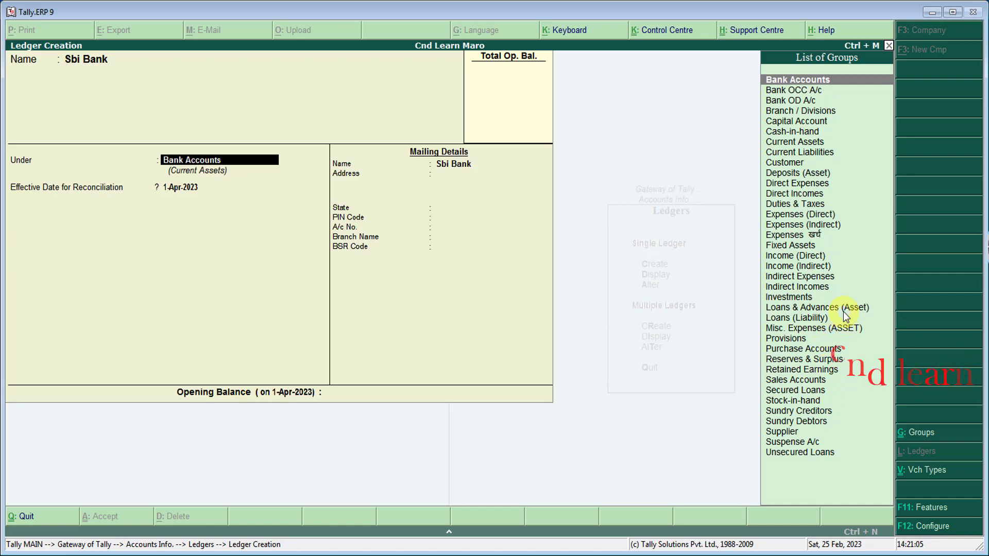
key("Return")
key("Return")
key("Return")
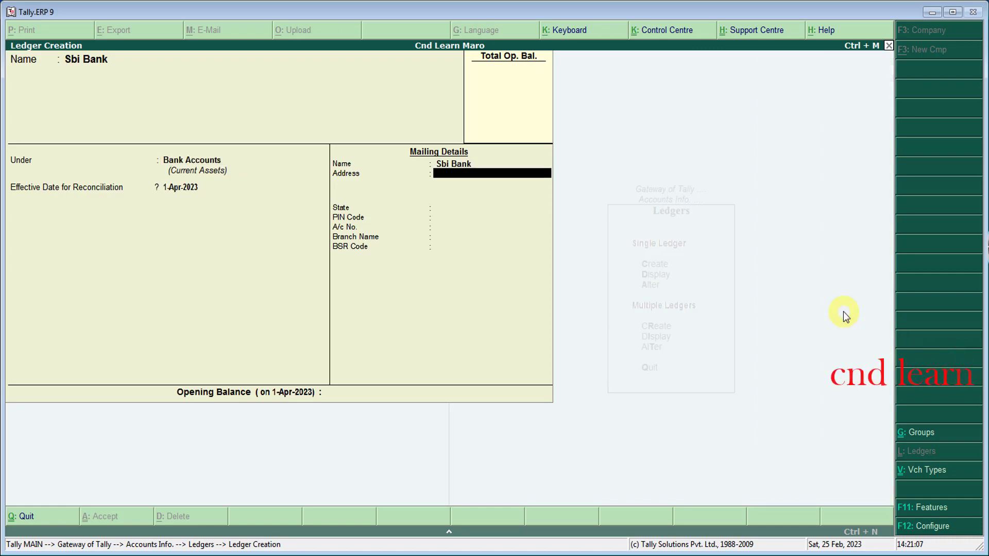
Step: Set the Sbi Bank ledger's state to Chhattisgarh, leave the other mailing and bank details blank, and save the ledger
key("Return")
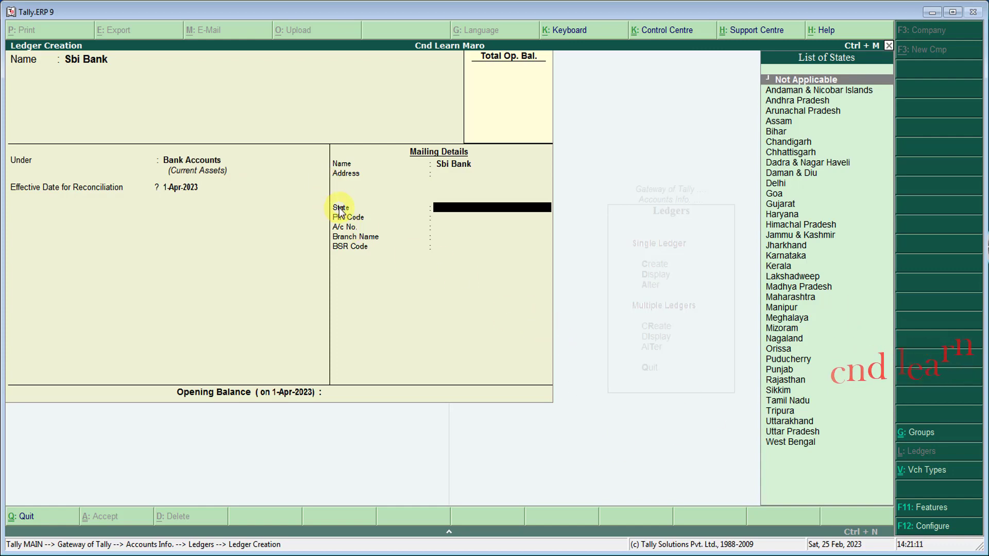
type("Chh")
key("Return")
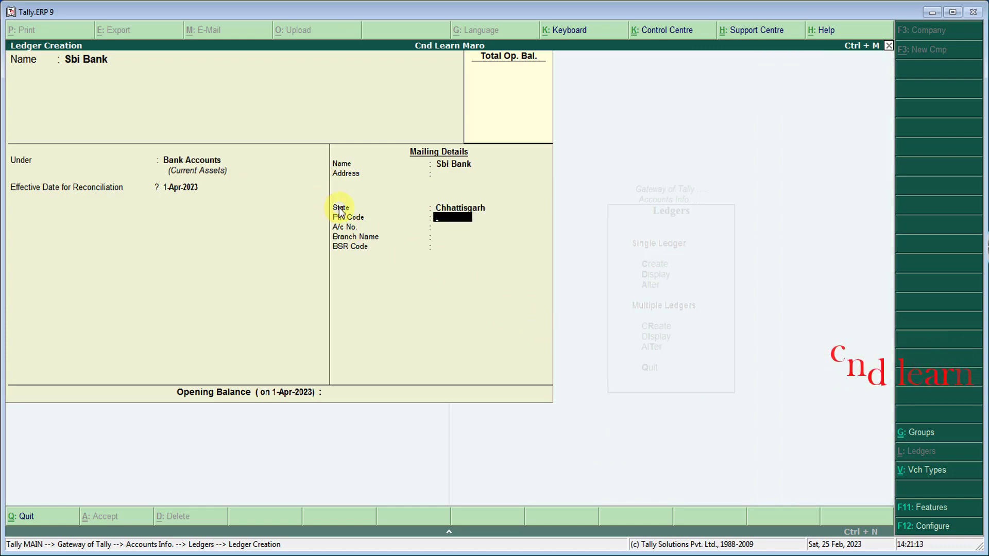
key("Return")
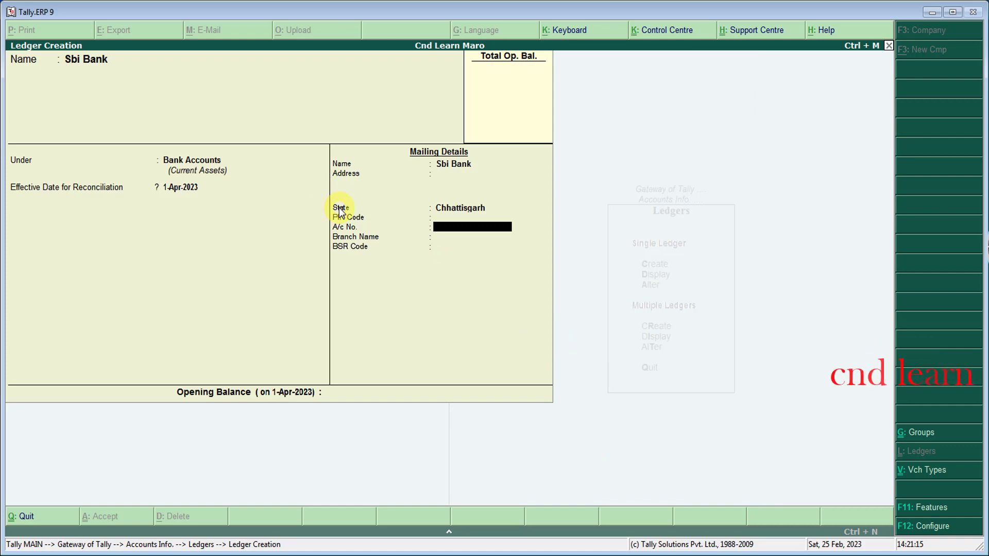
key("Return")
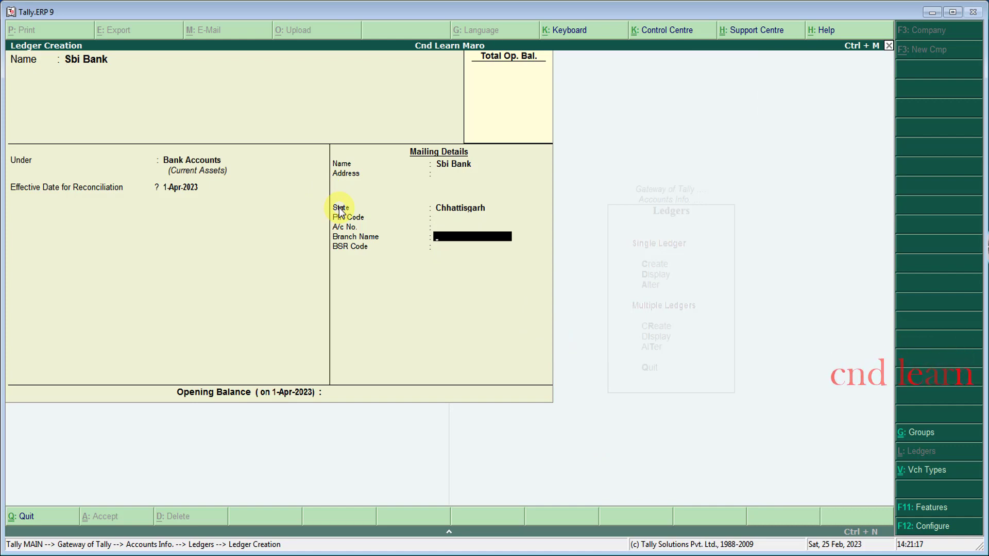
key("Return")
key("Return")
key("Return")
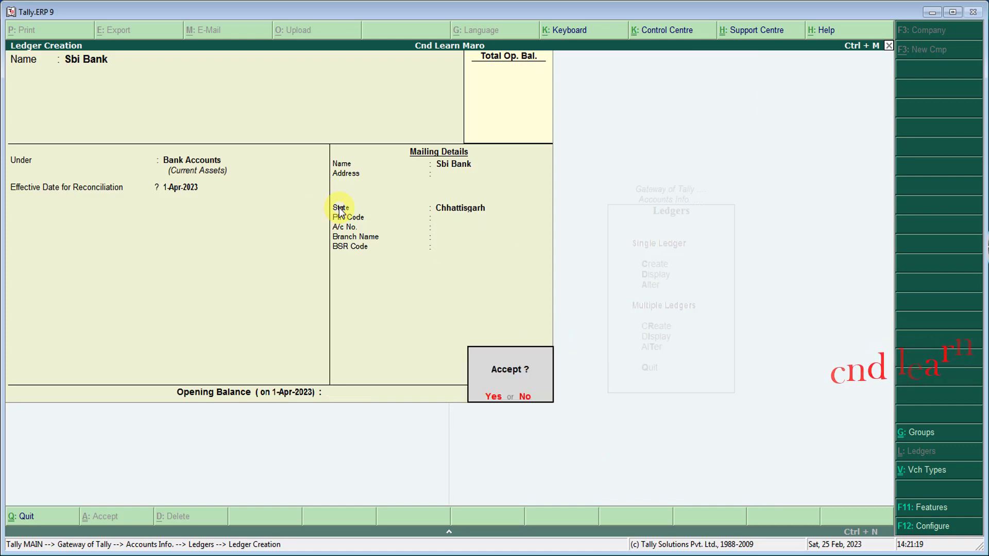
key("Return")
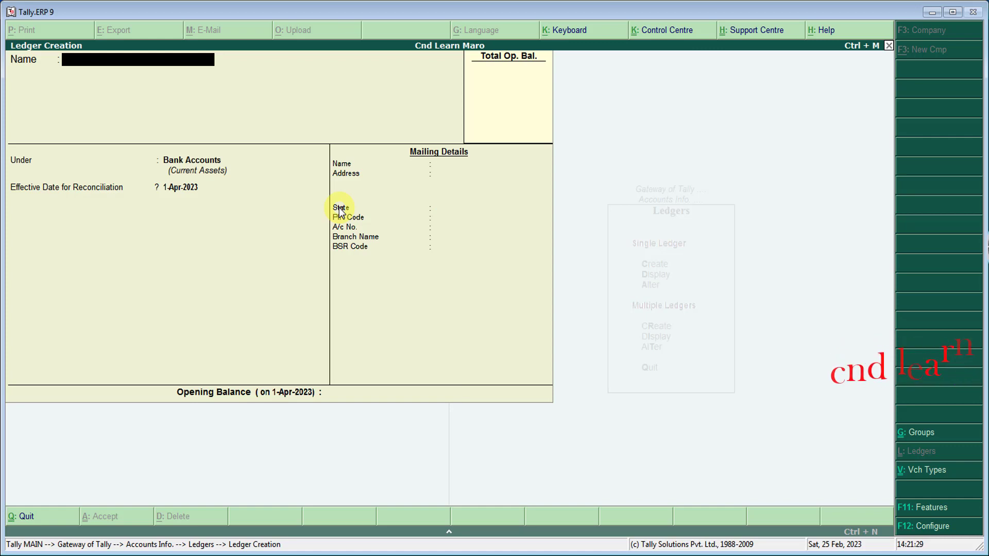
Step: Name a new ledger with the first customer's name and place it under Sundry Debtors, keeping the mailing name
type("Sonu Customer")
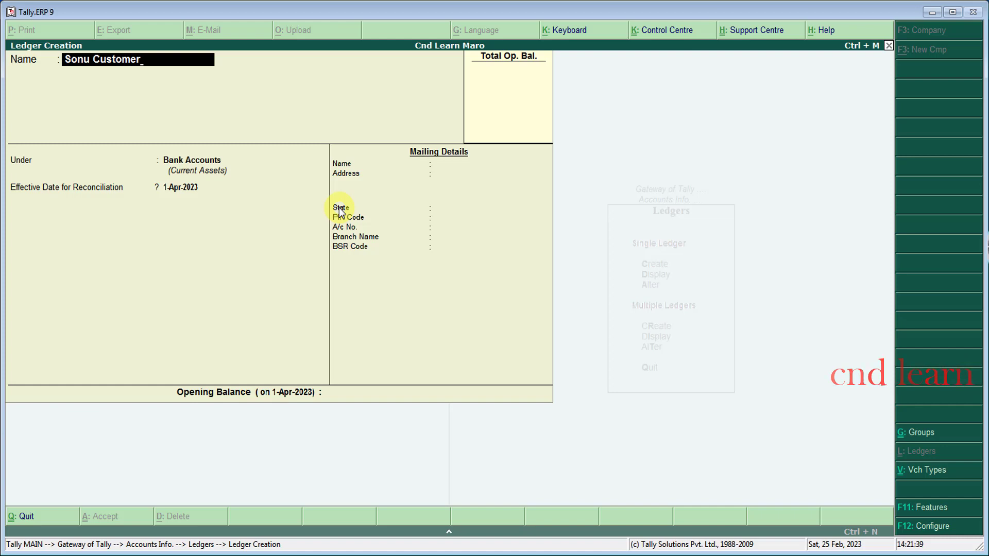
key("Return")
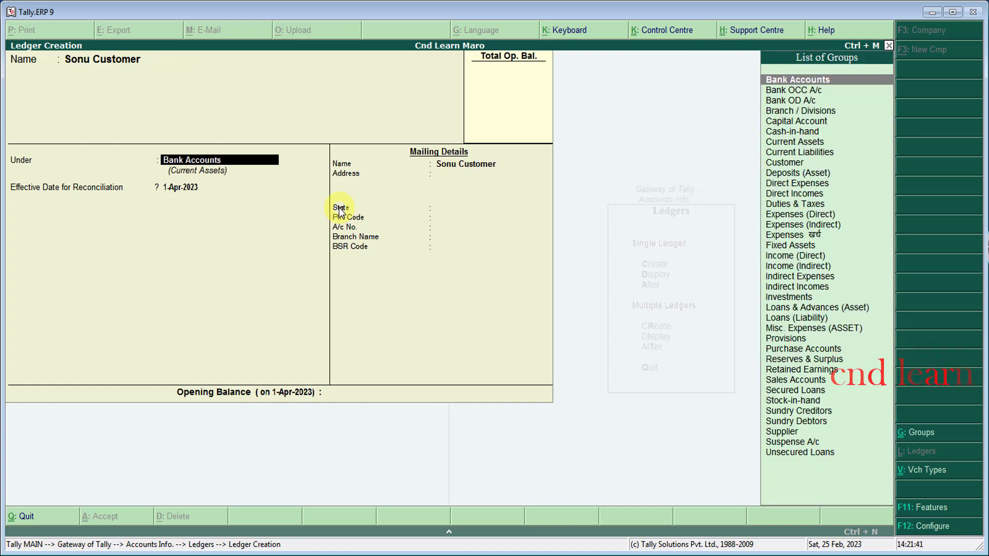
type("S")
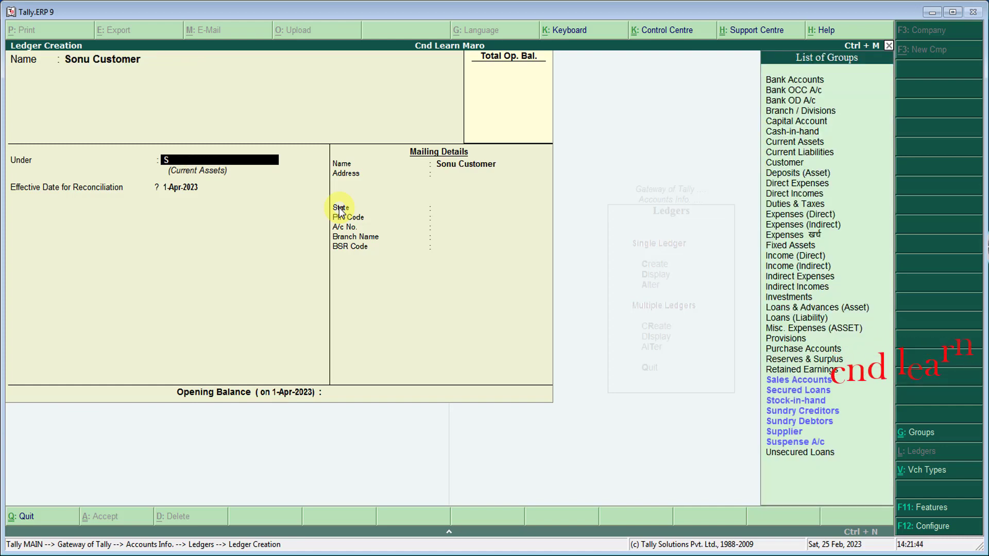
key("Up")
key("Up")
key("Up")
key("Return")
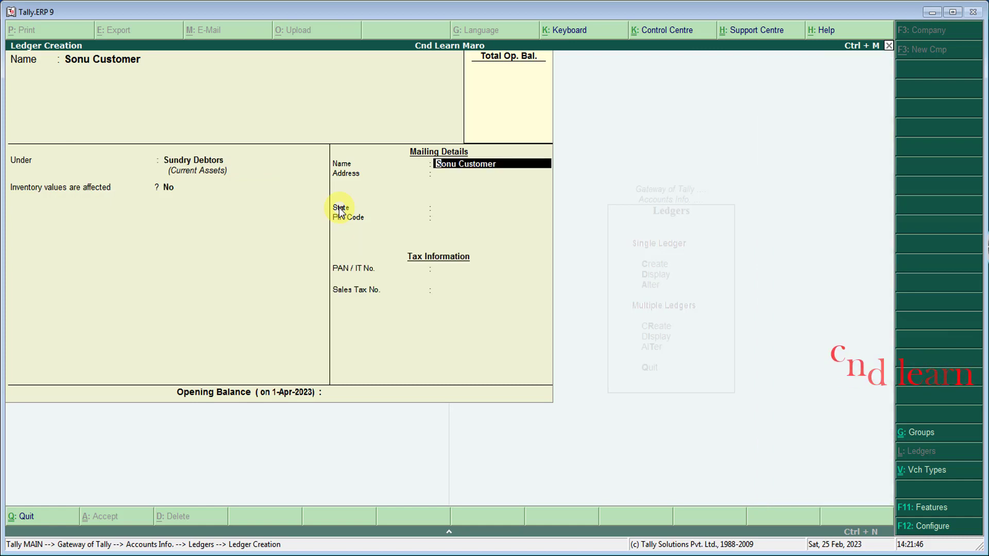
key("BackSpace")
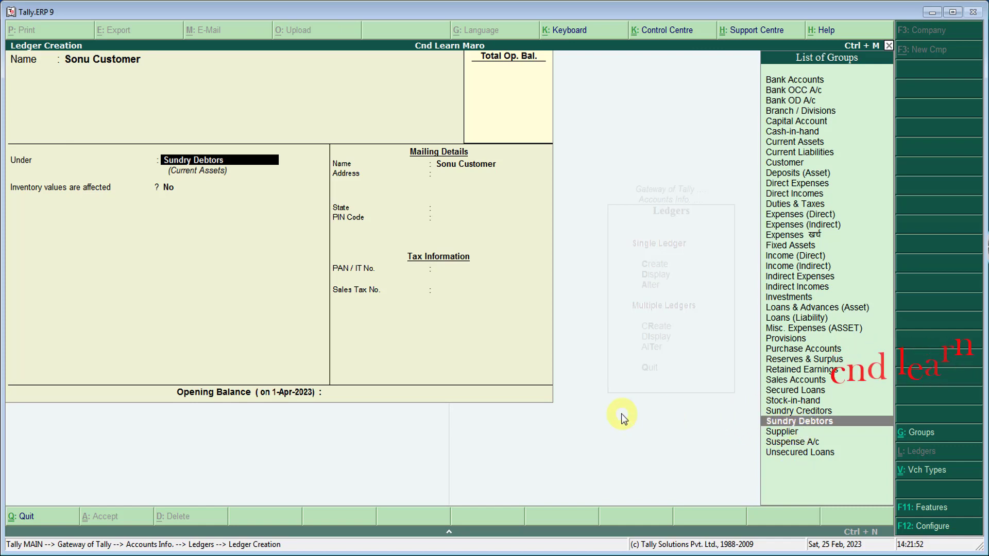
key("Return")
key("Return")
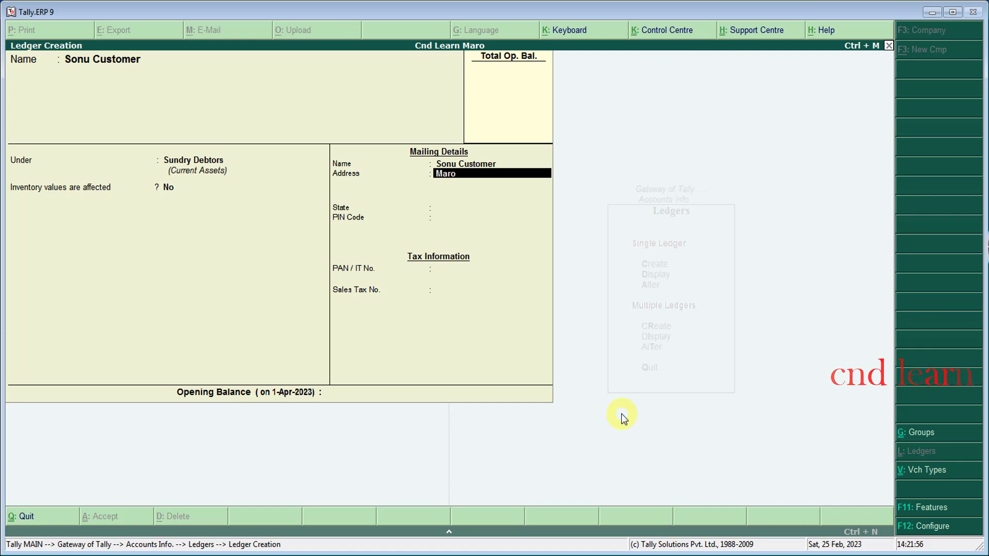
Step: Fill in the first customer's address, set the state to Chhattisgarh, leave the PIN code, tax details and opening balance blank, and save the ledger
key("Return")
key("Return")
type("Chh")
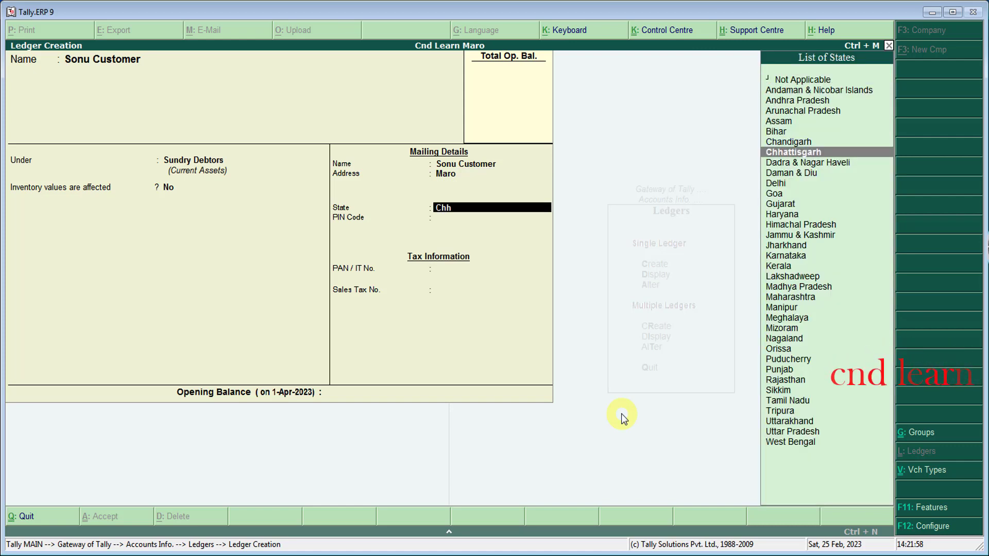
key("Return")
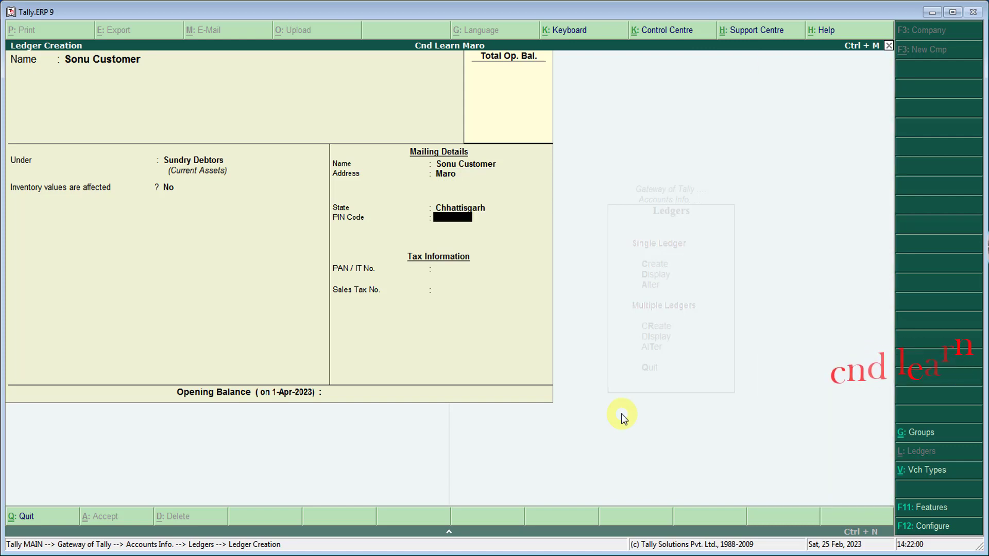
key("Return")
key("Return")
key("Return")
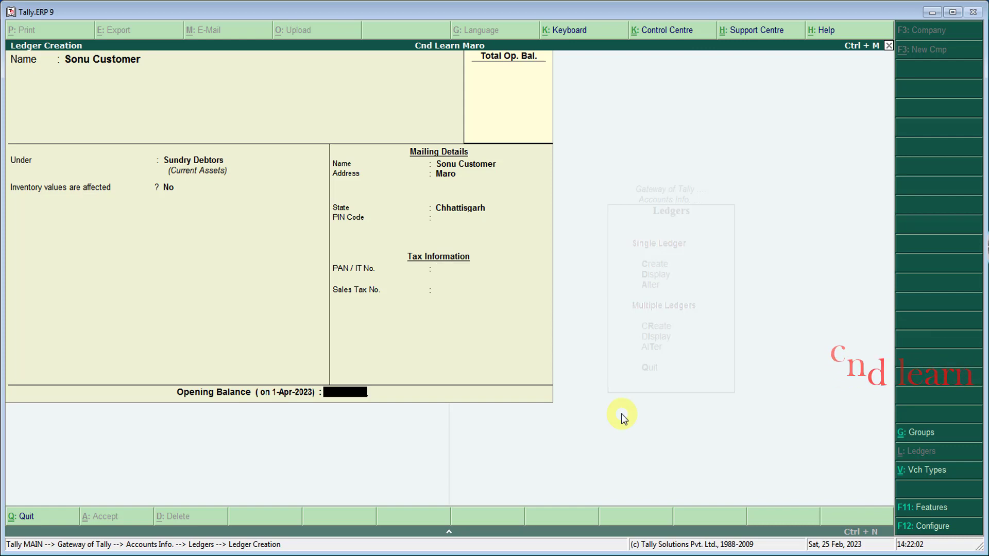
key("Return")
key("Return")
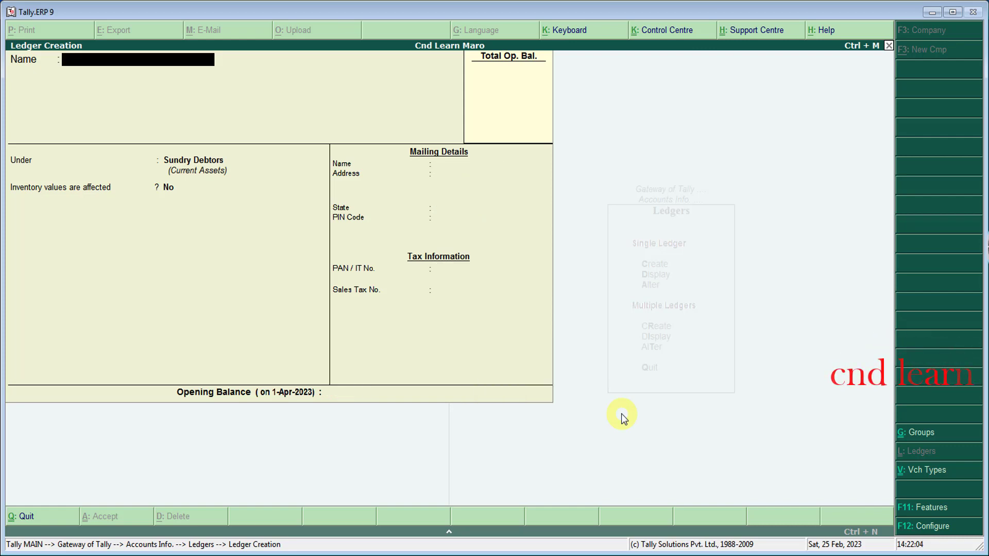
Step: Name a new ledger with the second customer's name, keeping the Sundry Debtors group and the mailing name
type("Priti c")
type("ua")
key("Return")
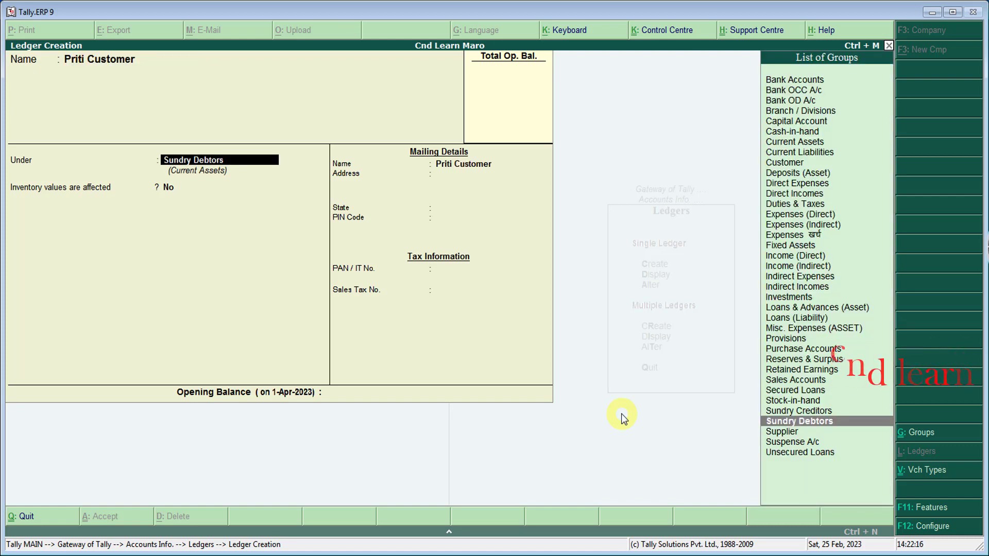
key("Return")
key("Return")
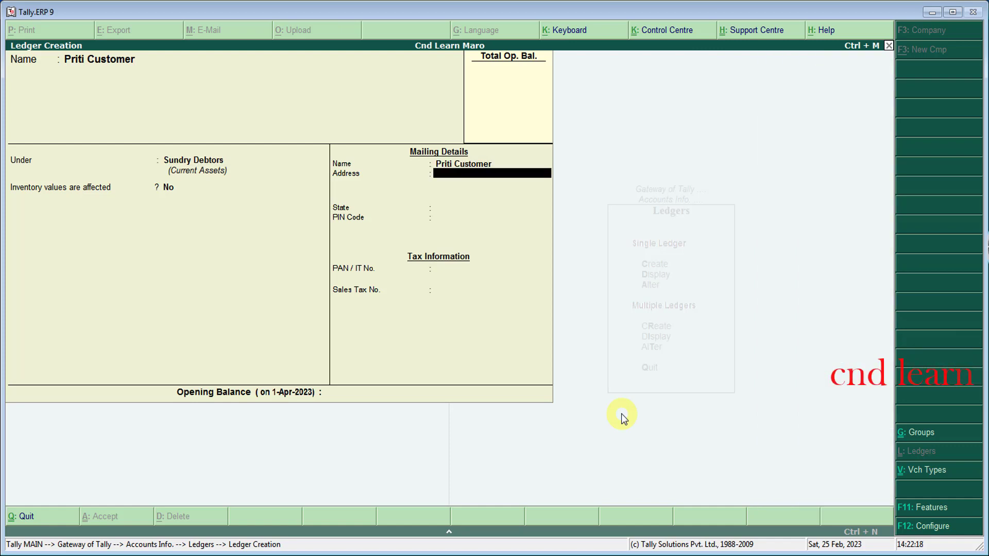
Step: Enter the second customer's address with the state Chhattisgarh, leave the remaining tax and balance fields blank, and save the ledger
type("Maro")
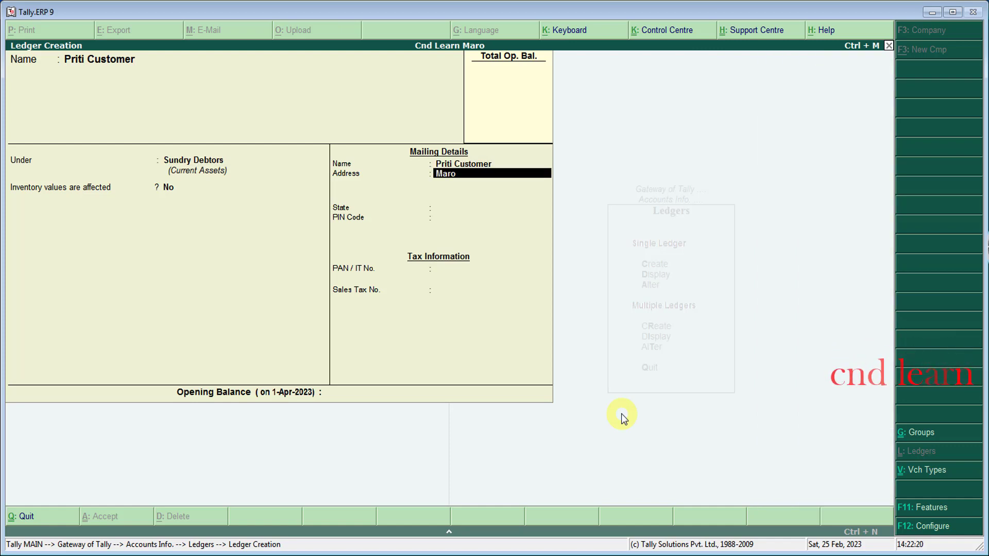
key("Return")
key("Return")
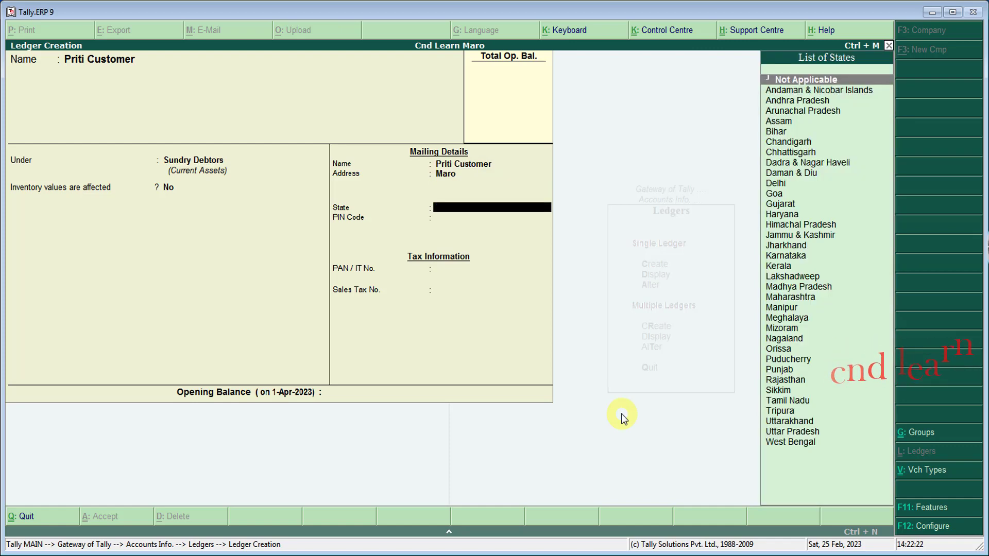
type("Chh")
key("Return")
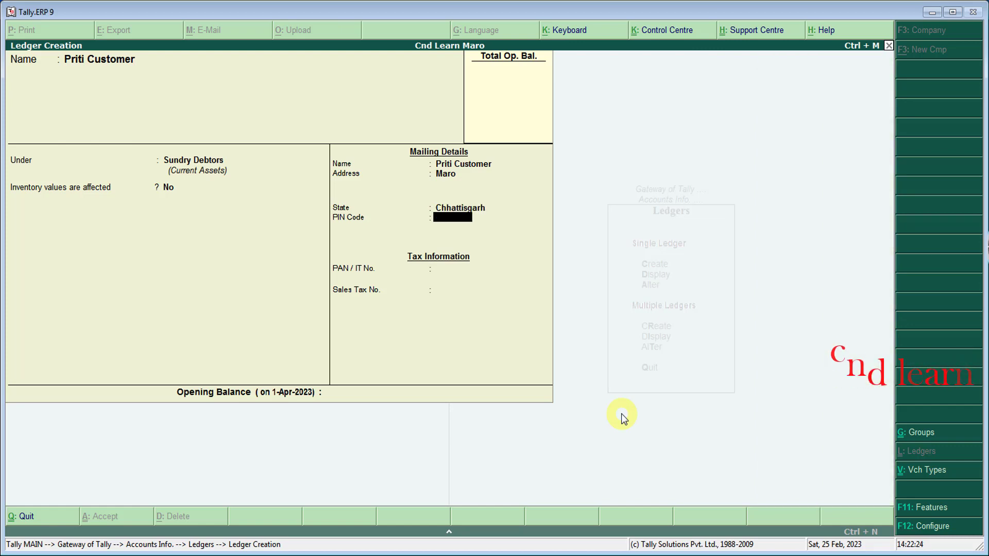
key("Return")
key("Return")
key("Return")
key("Return")
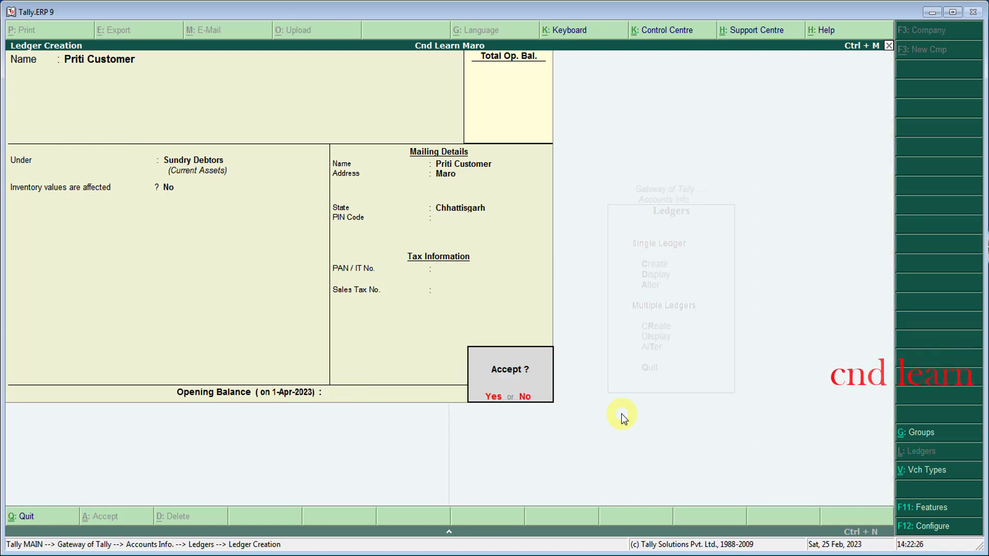
key("Return")
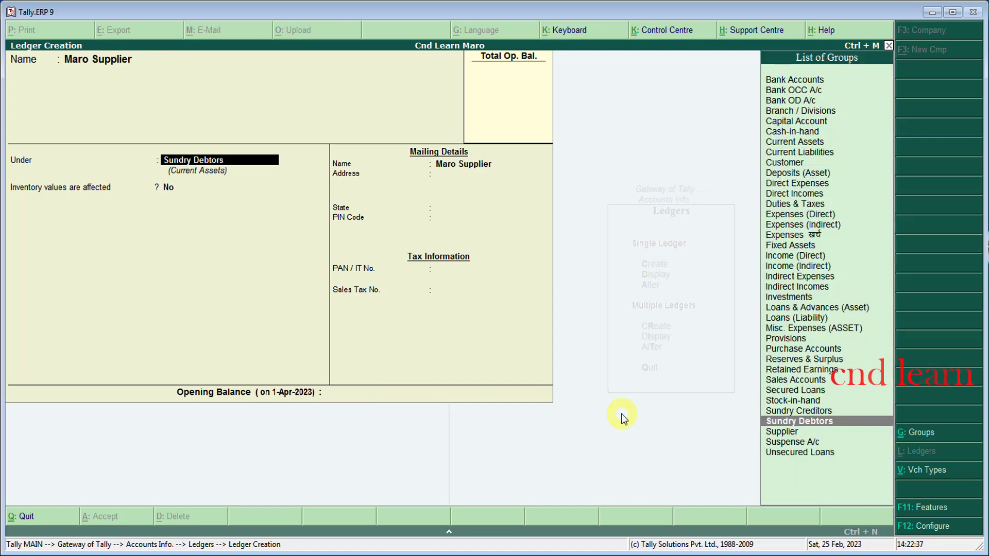
Step: Name a new ledger Maro Supplier and place it under Sundry Creditors, keeping the mailing name
key("BackSpace")
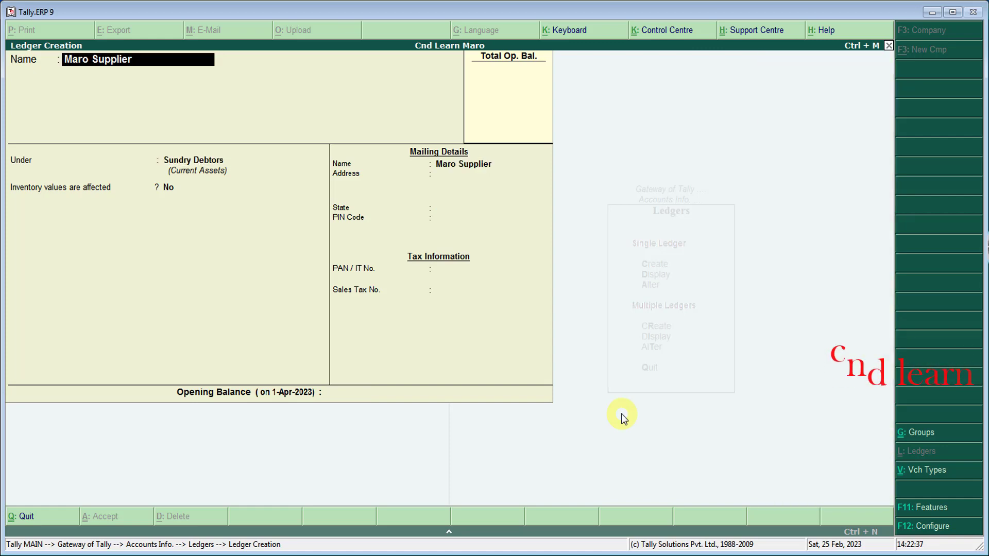
key("Return")
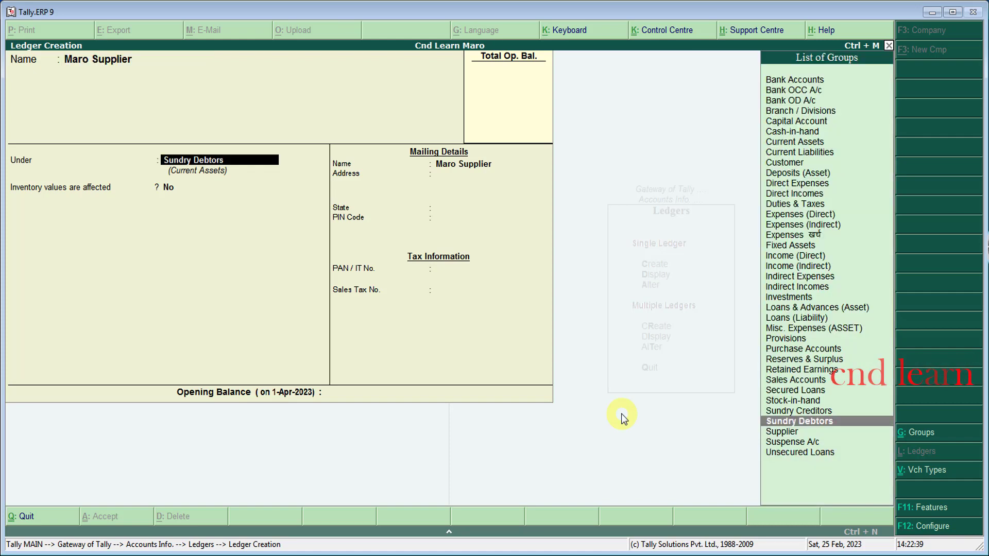
type("S")
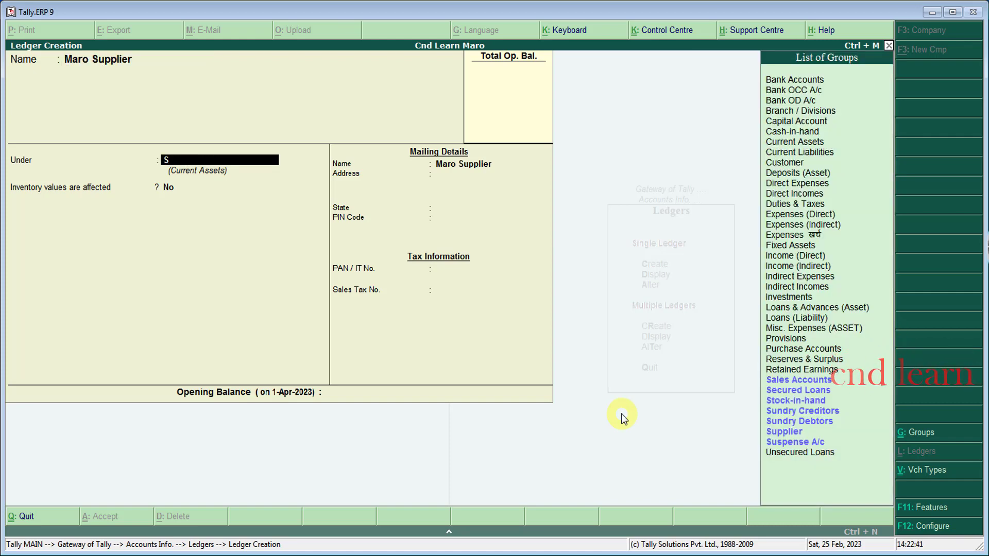
key("Down")
key("Down")
key("Down")
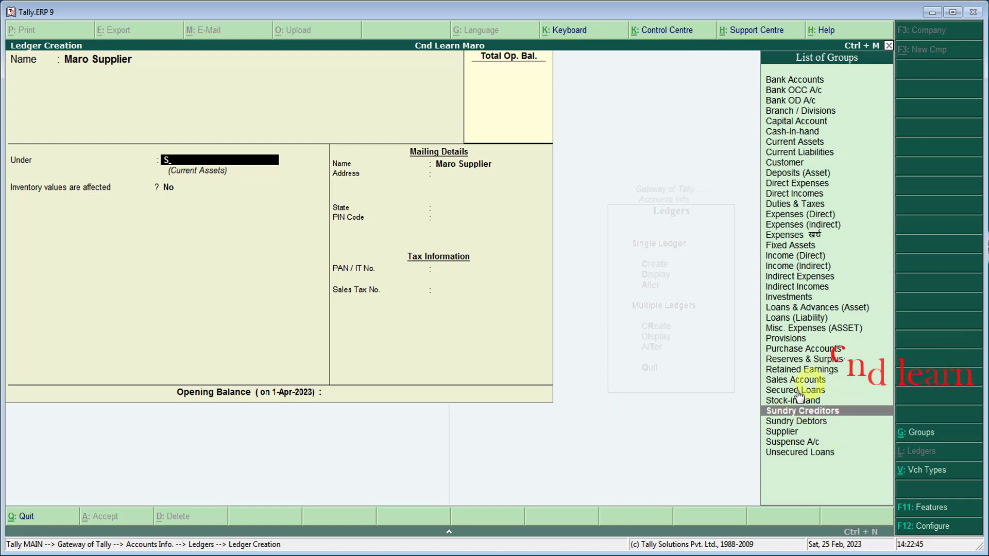
left_click(845, 416)
key("Return")
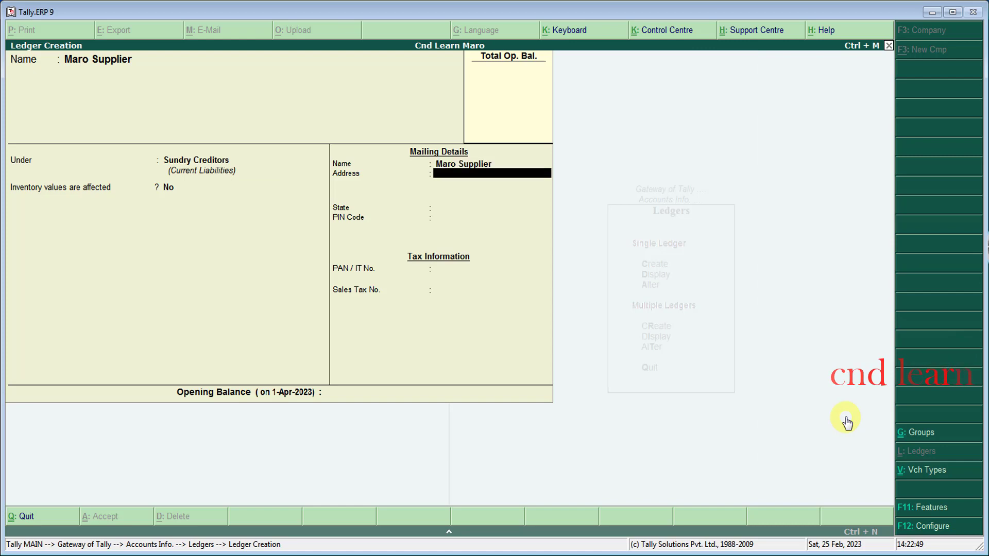
Step: Enter the Maro Supplier ledger's address, set its state to Chhattisgarh, leave the remaining fields blank, and save the ledger
type("Maro")
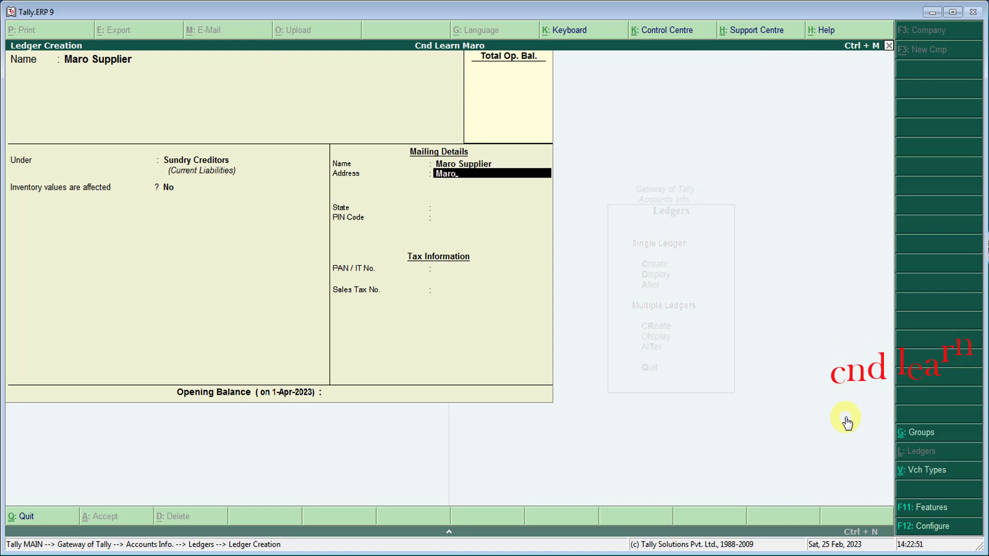
key("Return")
key("Return")
type("Chh")
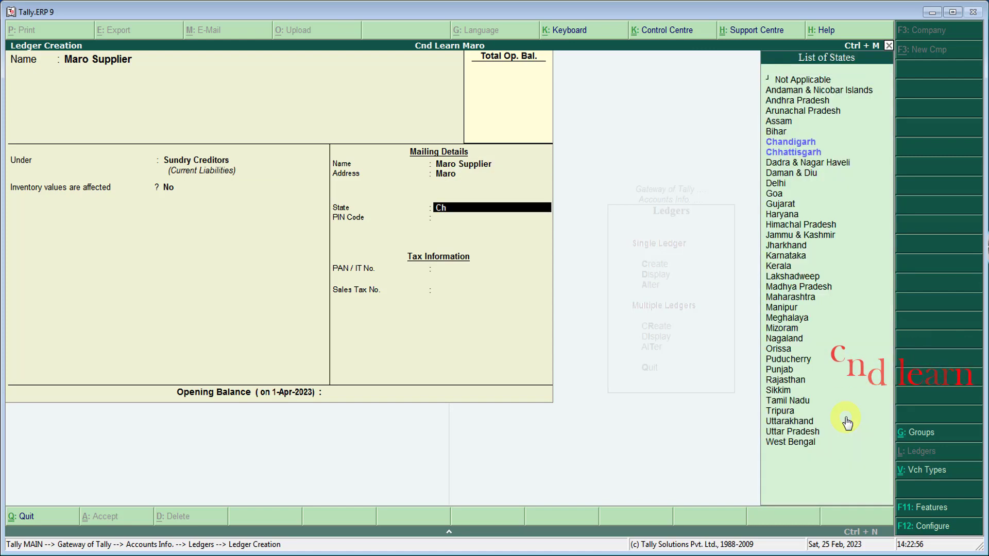
key("Return")
key("Return")
key("Return")
key("Return")
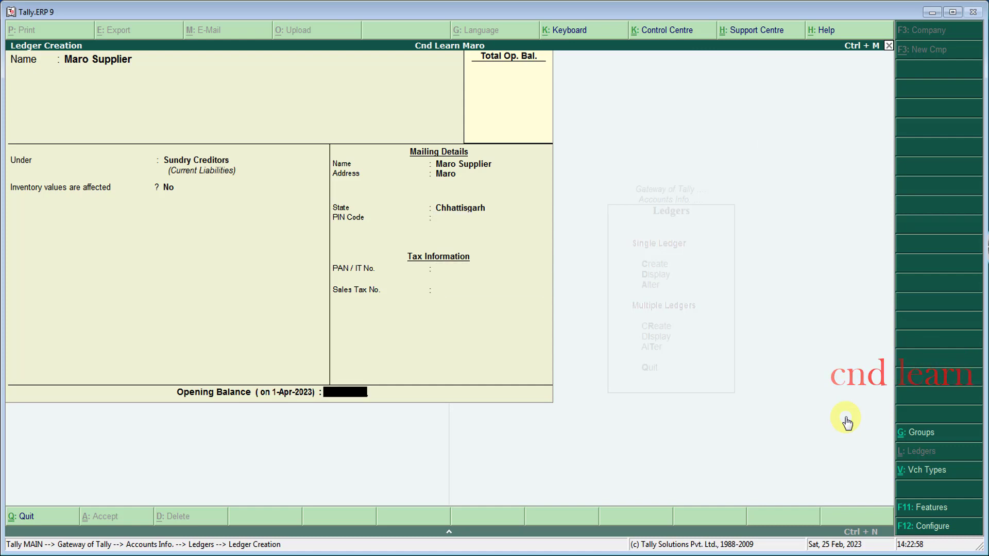
key("Return")
key("Return")
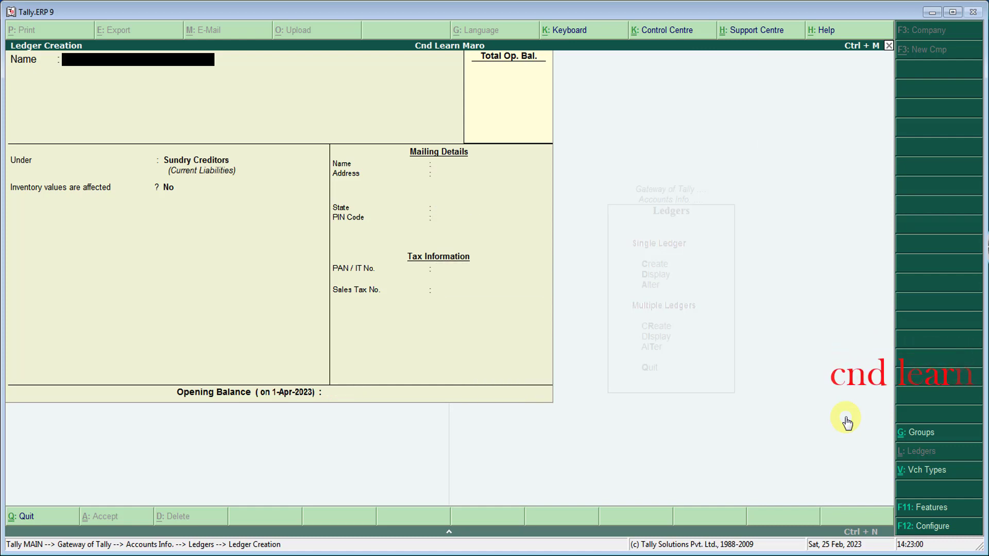
Step: Name a new ledger Byt Supplier, keeping it under Sundry Creditors with the same mailing name
type("B")
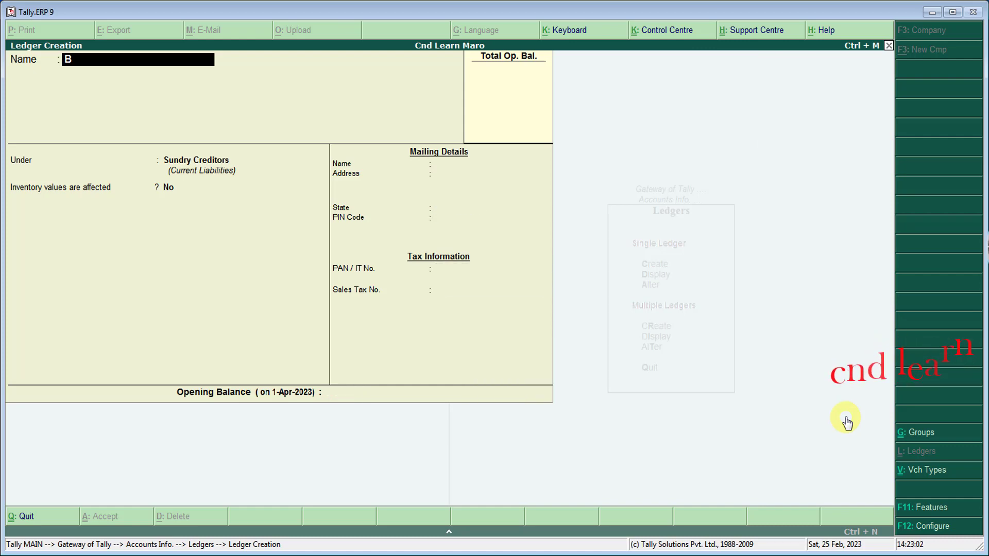
type("yt Supp")
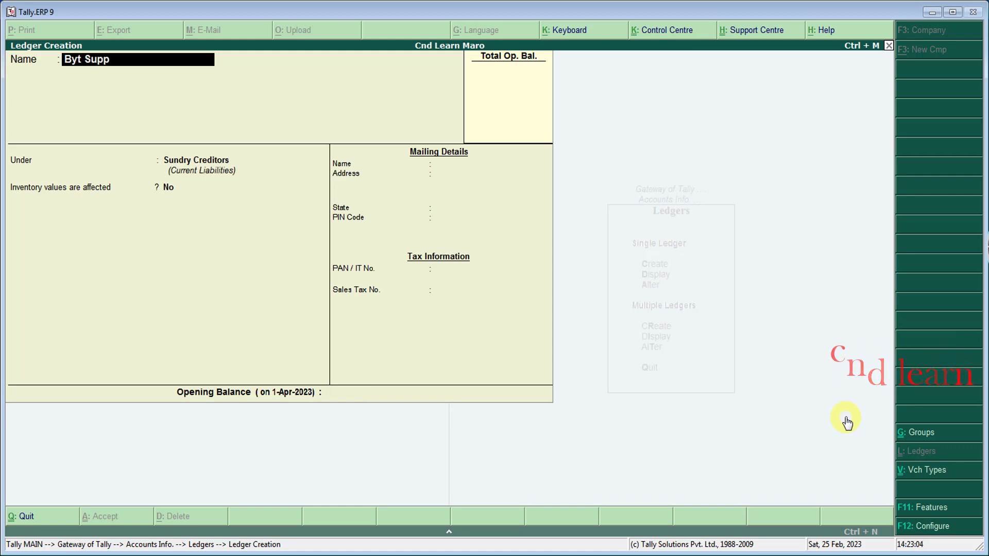
type("lier")
key("Return")
key("Return")
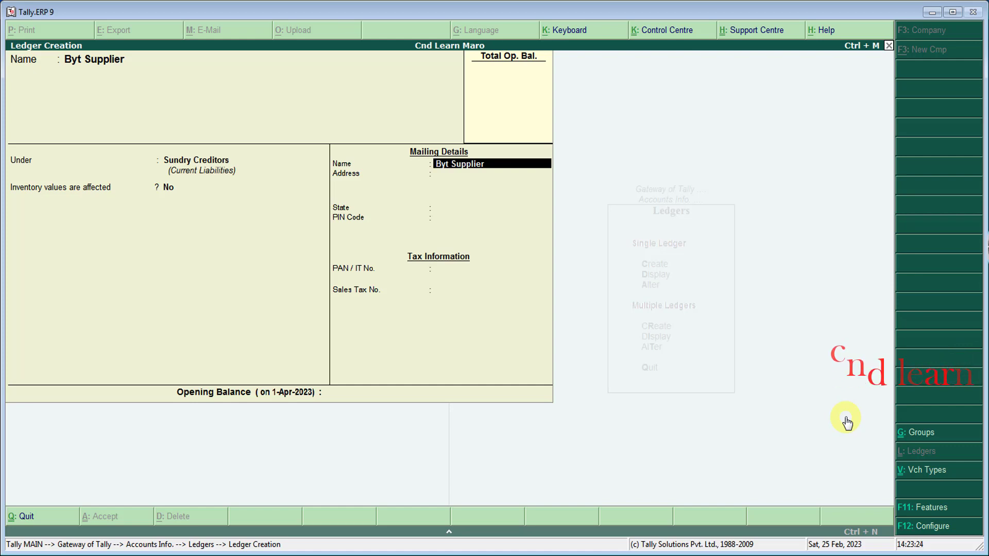
key("Return")
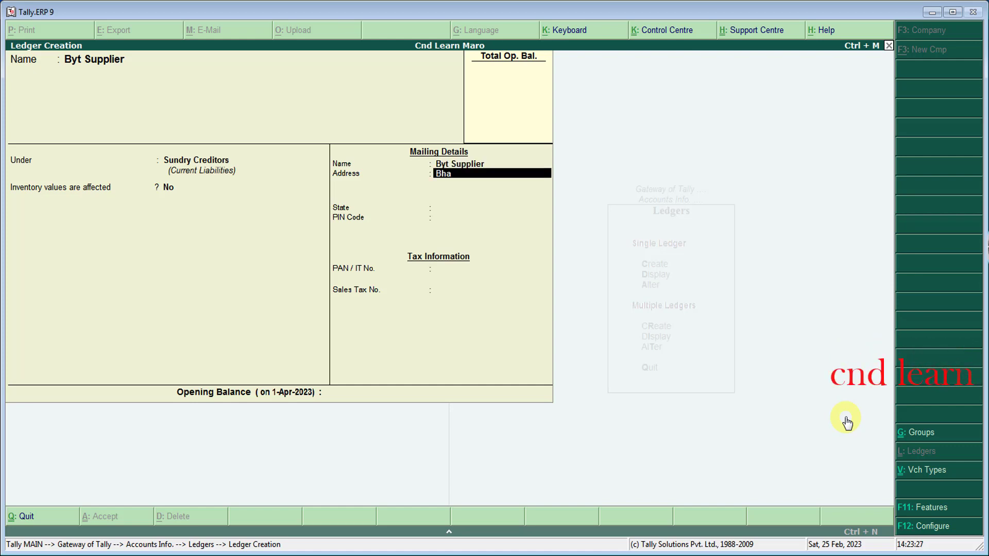
Step: Enter the Byt Supplier ledger's address, set its state to Chhattisgarh, leave the tax details and opening balance blank, and save the ledger
type("Bhatapara")
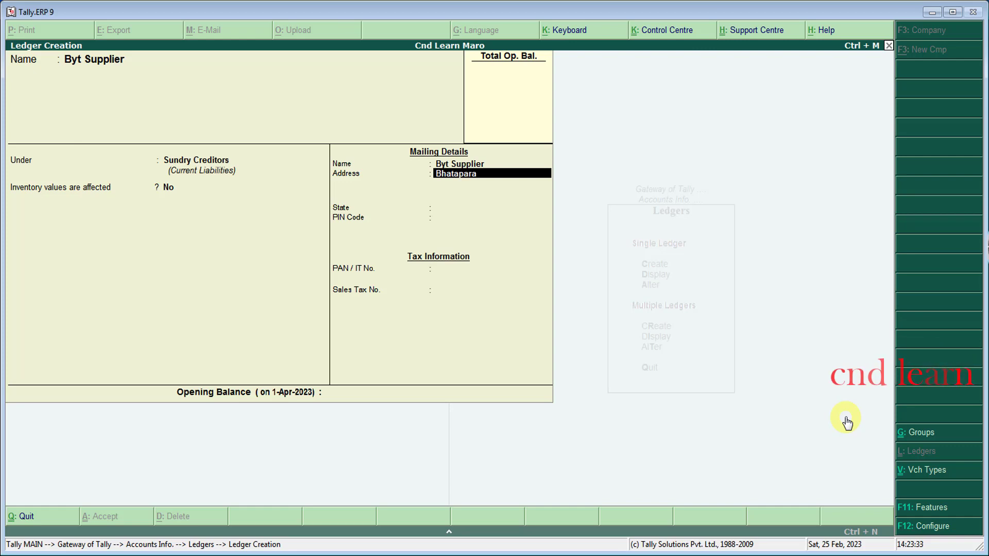
key("Return")
key("Return")
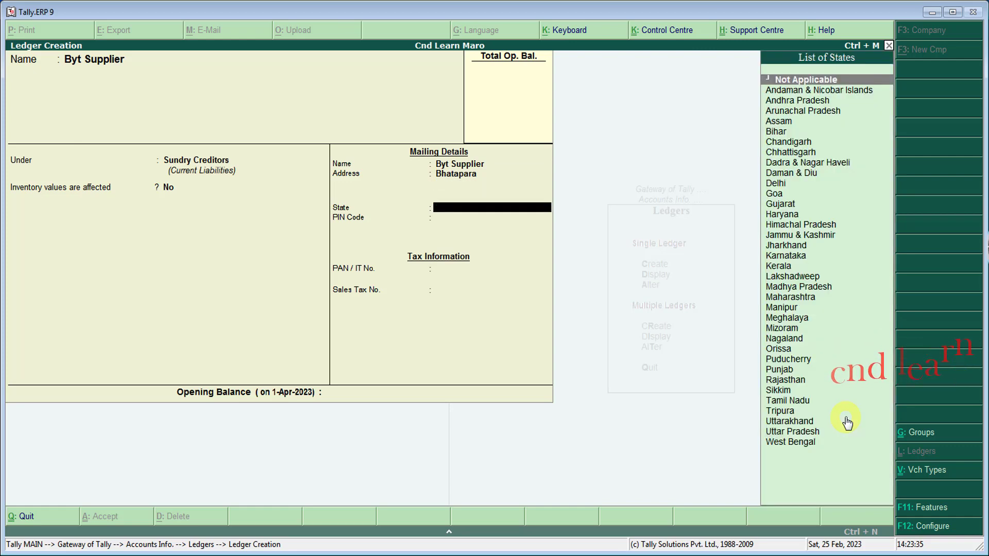
type("Chh")
key("Return")
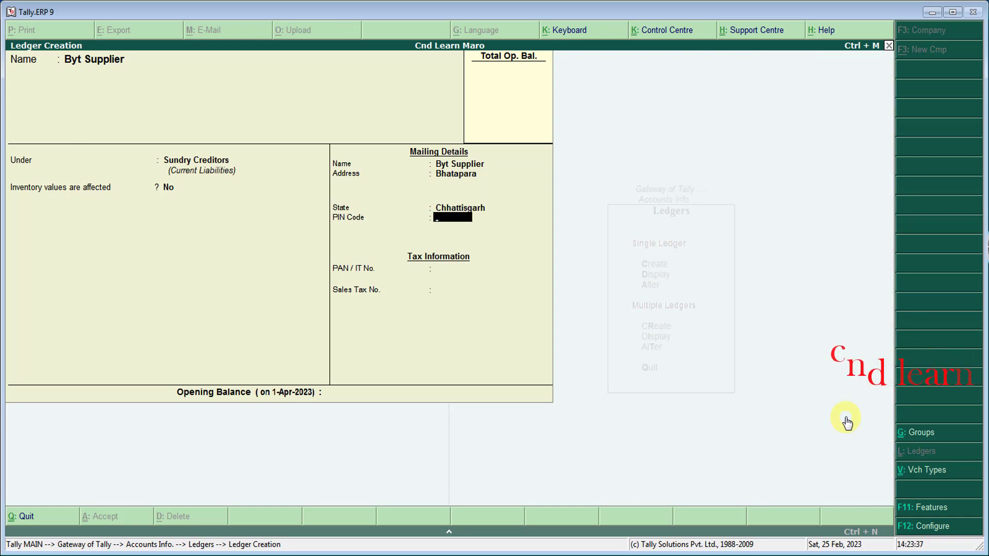
key("Return")
key("Return")
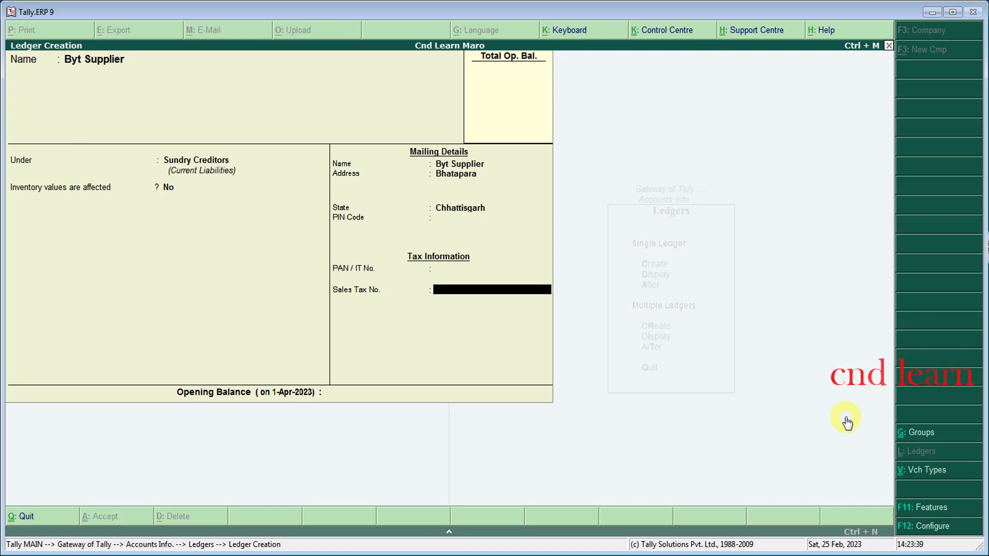
key("Return")
key("Return")
key("Return")
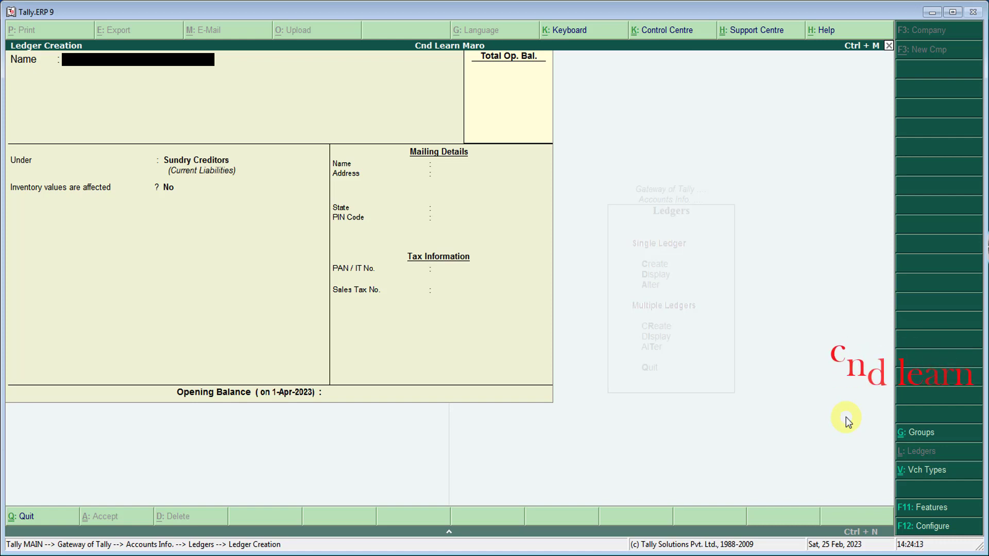
Step: Leave ledger creation, open single ledger display, and examine the list of all ledgers in the company
key("Escape")
key("Return")
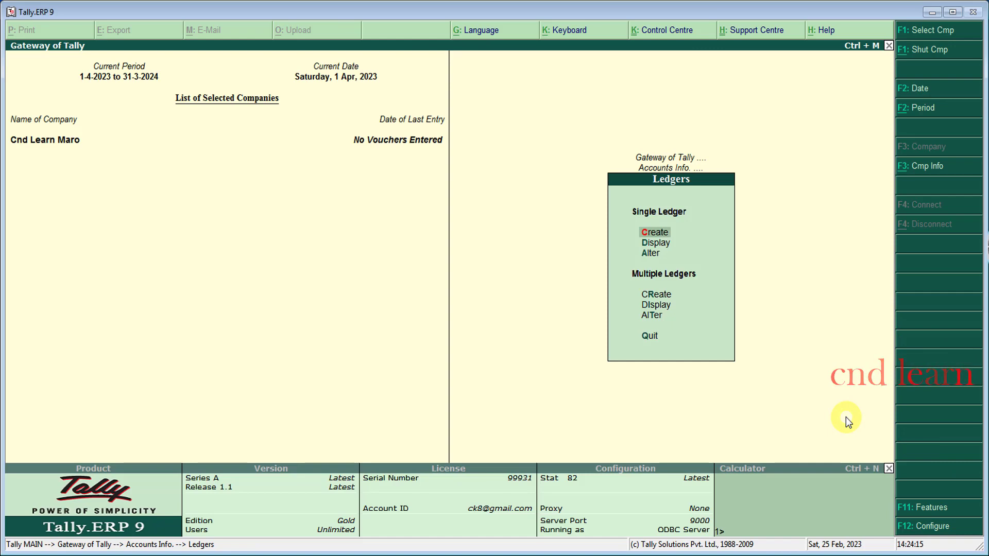
key("Down")
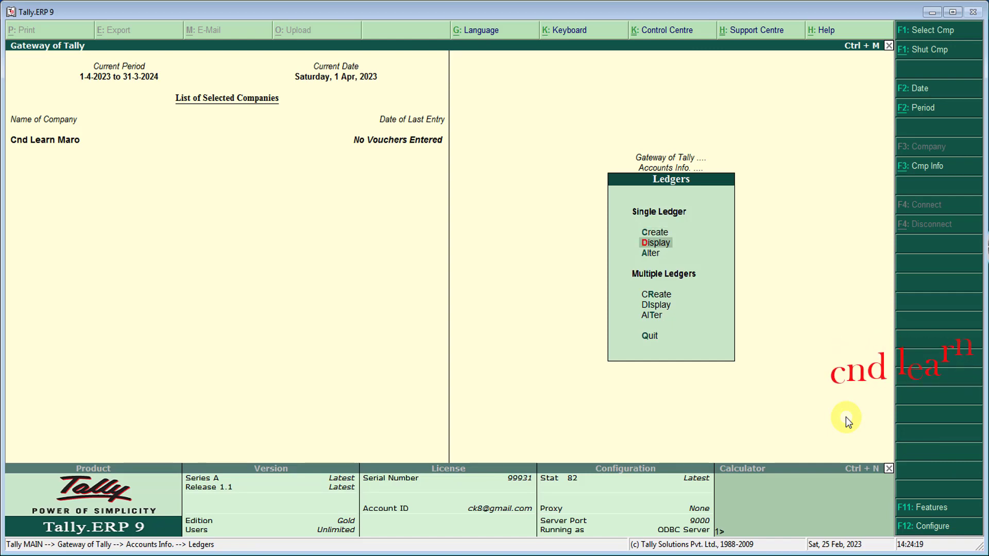
key("Return")
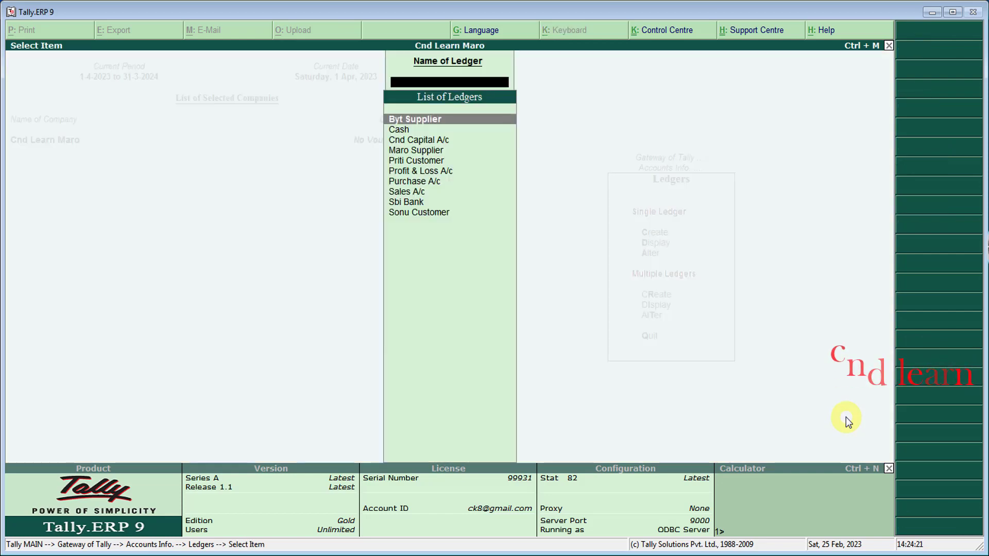
key("Down")
key("Down")
key("Down")
key("Down")
key("Down")
key("Down")
key("Down")
key("Down")
key("Down")
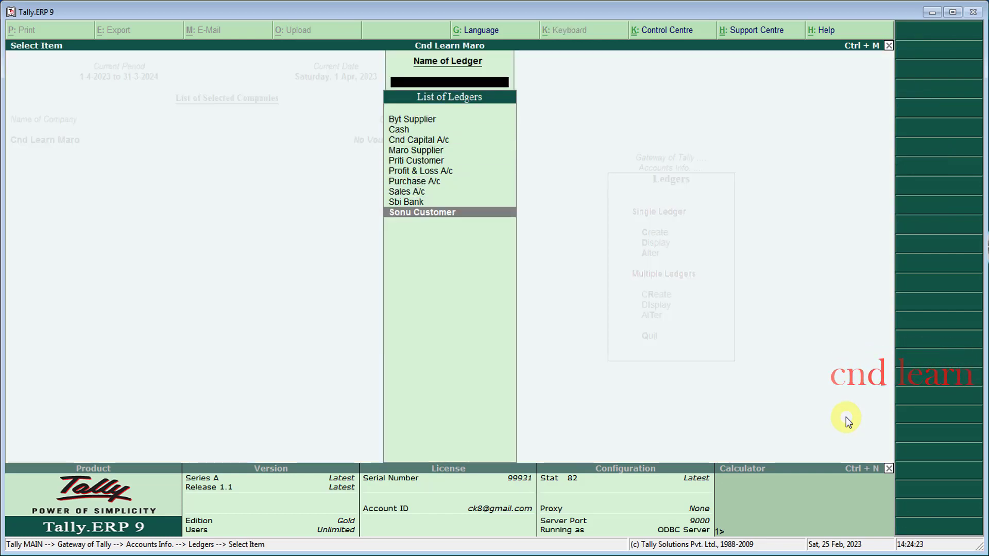
key("Up")
key("Up")
key("Up")
key("Up")
key("Up")
key("Up")
key("Up")
key("Up")
key("Up")
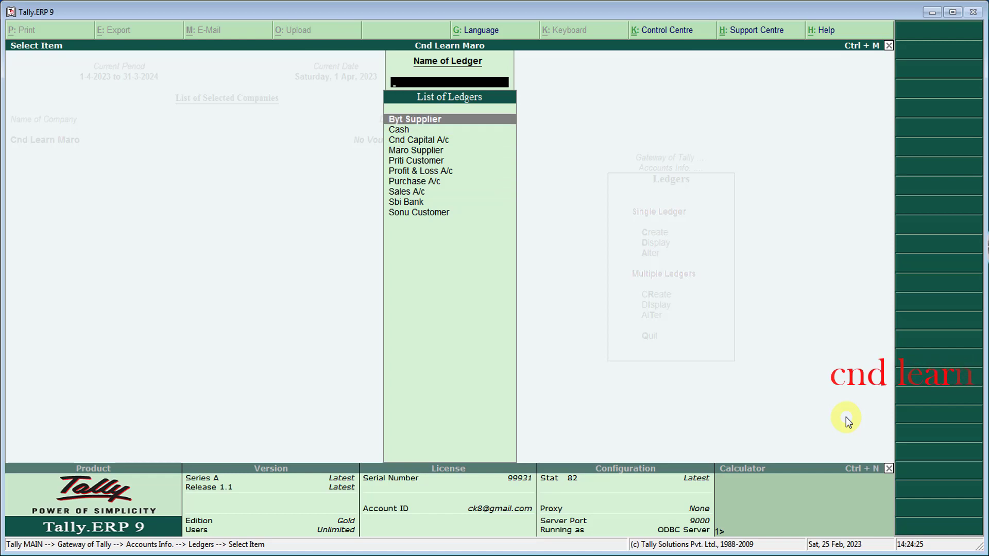
Step: Display the Byt Supplier ledger to check its group and mailing details, then close it and the ledger list
key("Return")
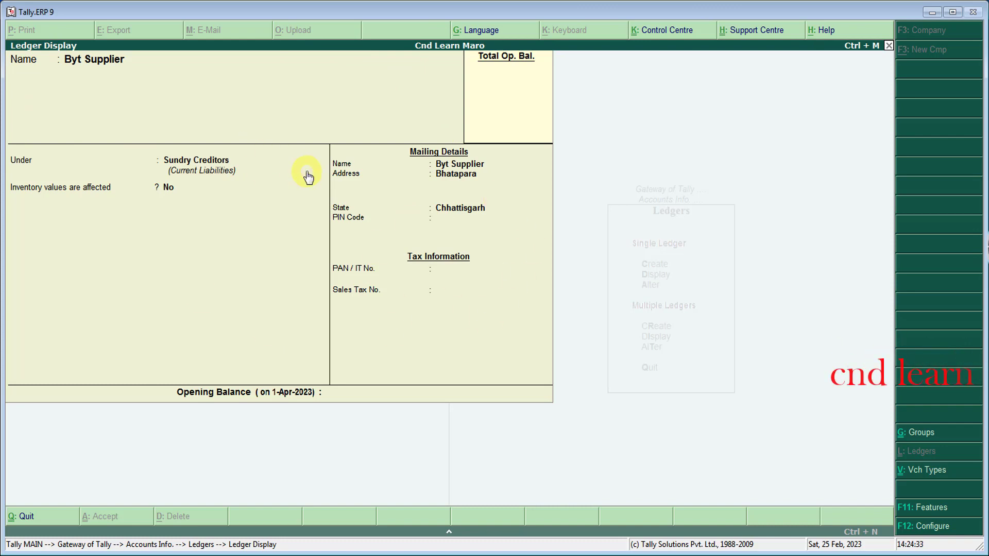
key("Escape")
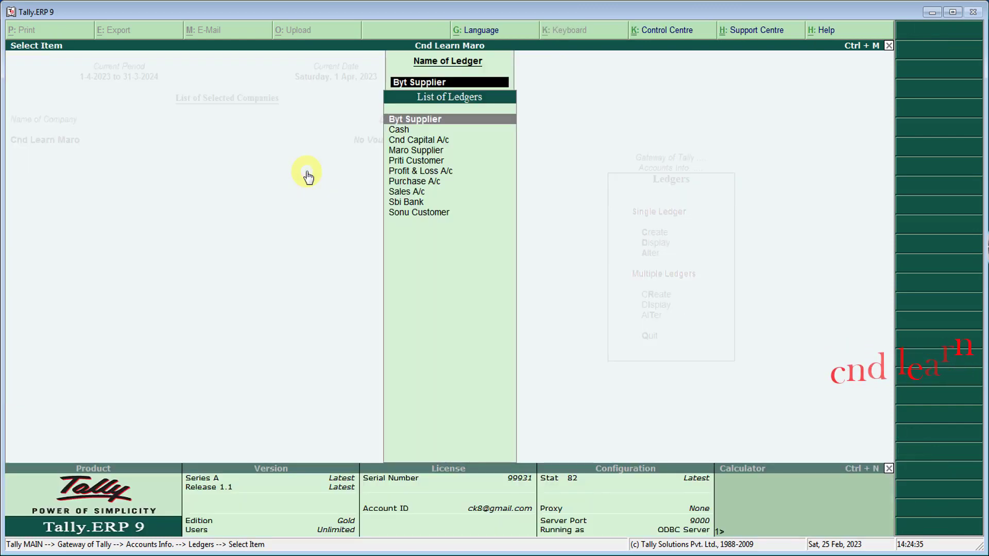
key("Escape")
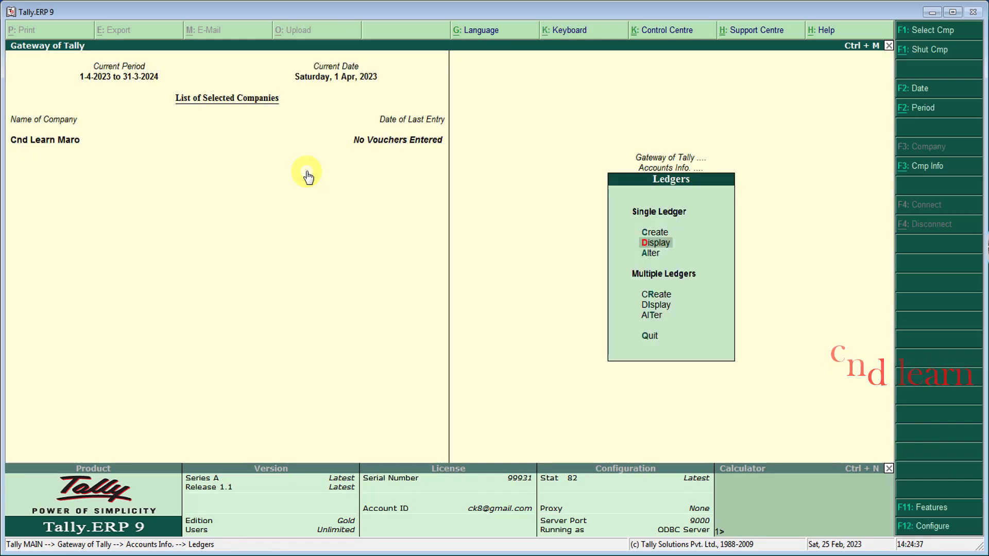
Step: Alter the single ledger Byt Supplier by adding its postal code to the mailing details, keep the other fields, and save
key("Down")
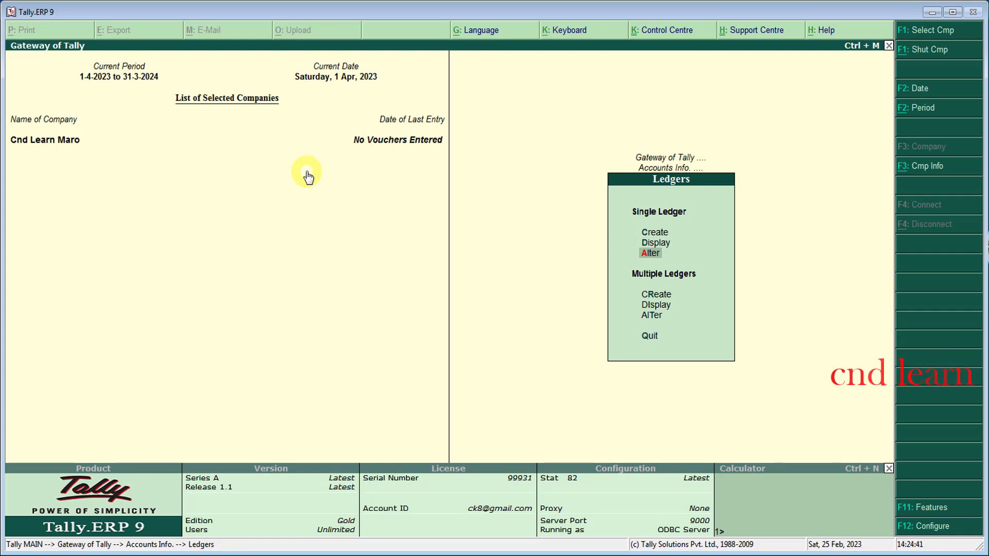
key("Return")
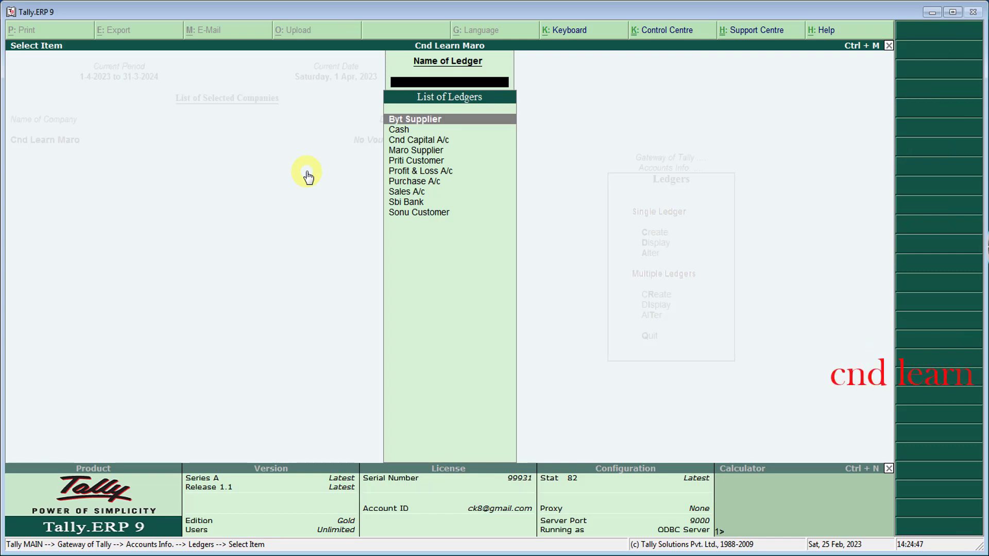
key("Return")
key("Return")
key("Return")
key("Return")
key("Return")
key("Return")
key("Return")
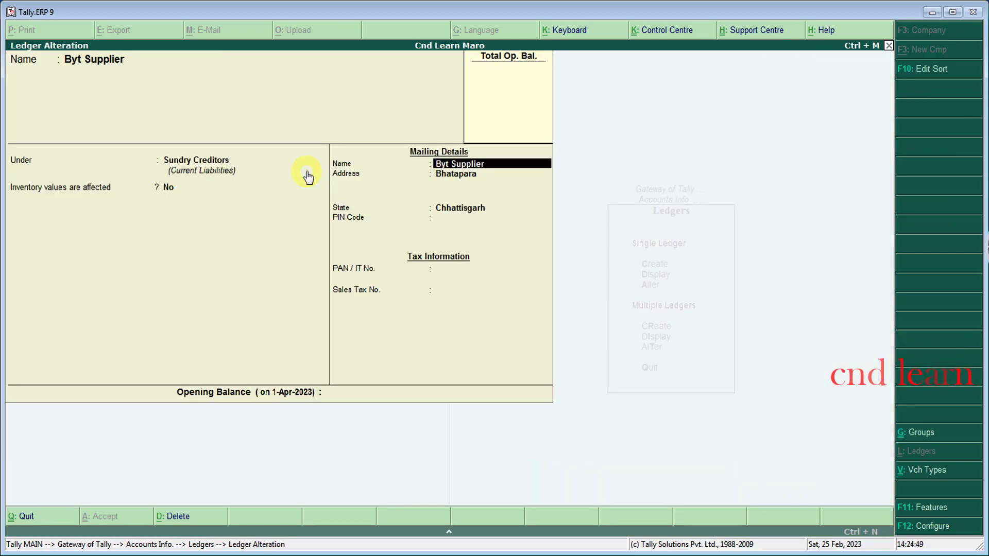
key("Return")
key("Return")
type("49134**")
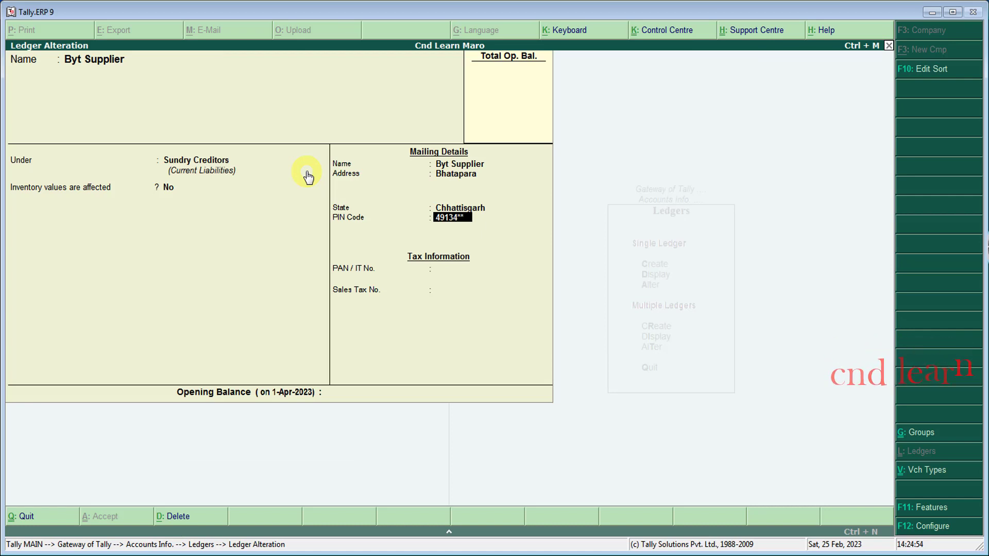
key("Return")
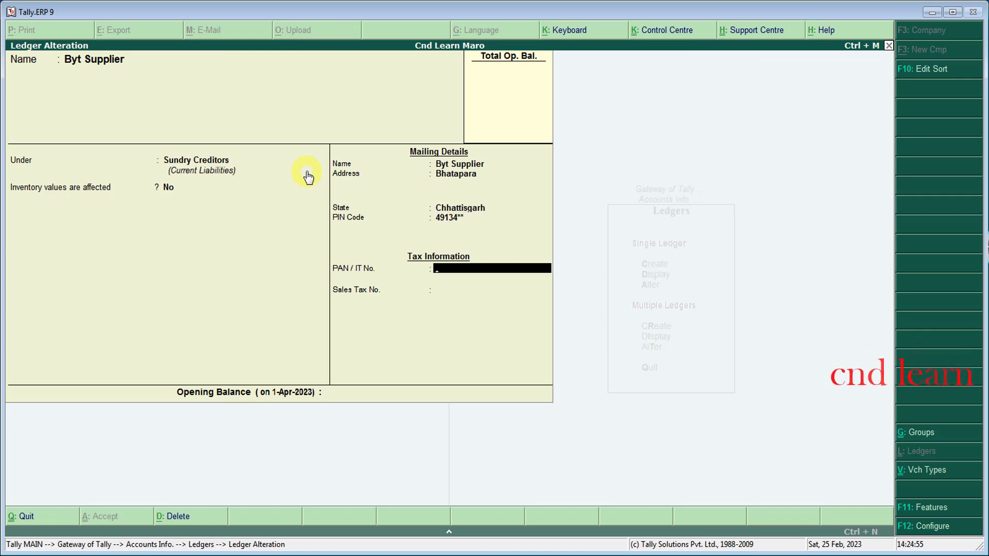
key("Return")
key("Return")
key("Return")
key("Return")
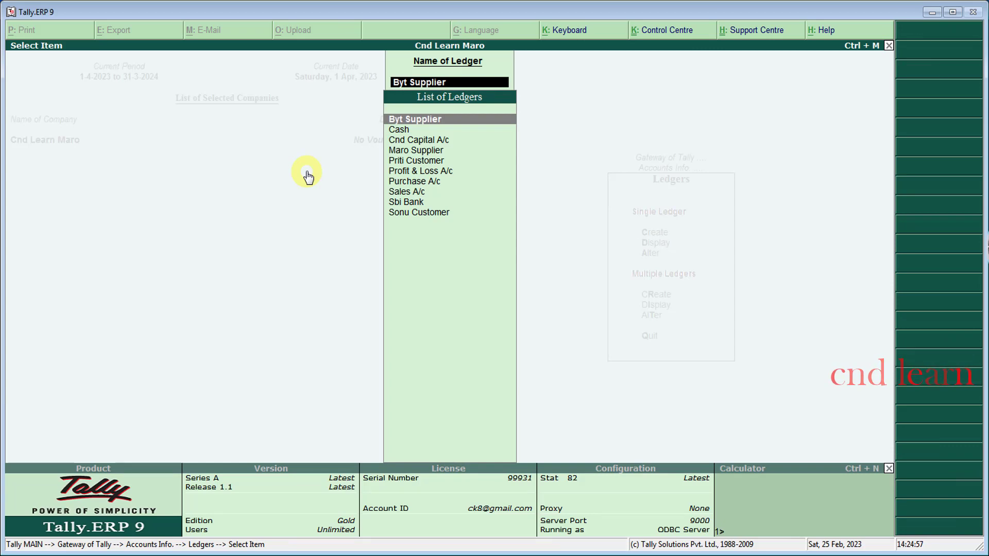
Step: Reopen the Byt Supplier ledger for alteration and delete it, confirming the deletion
key("Return")
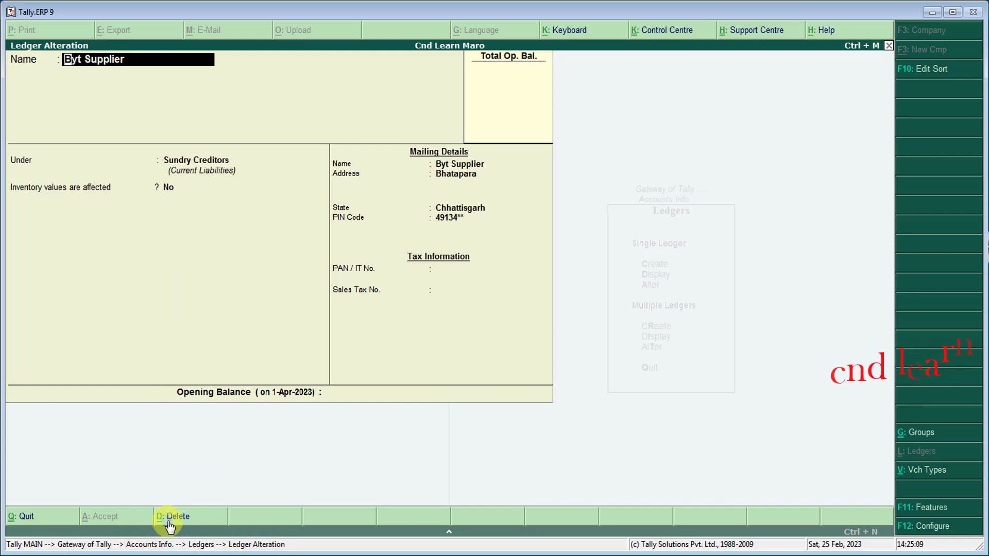
key("alt+d")
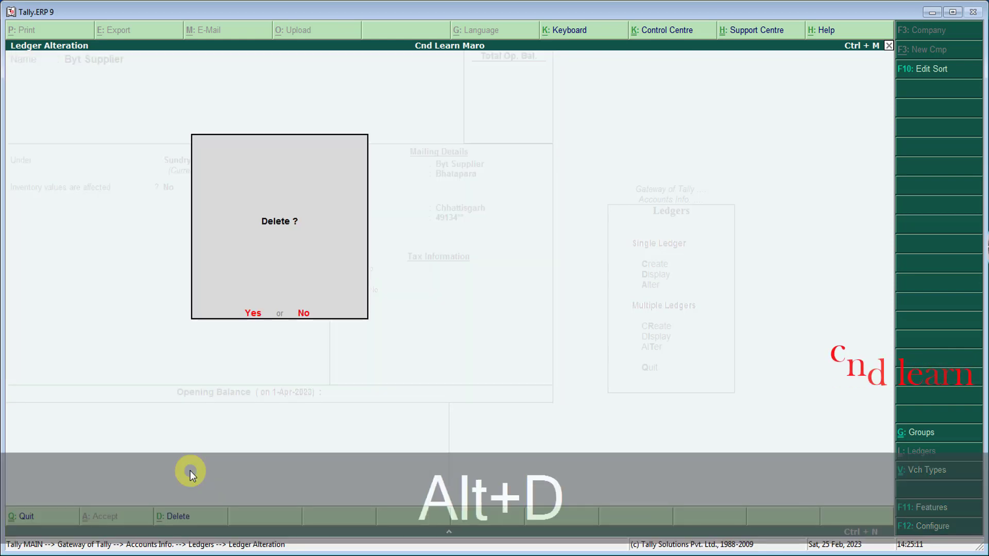
key("y")
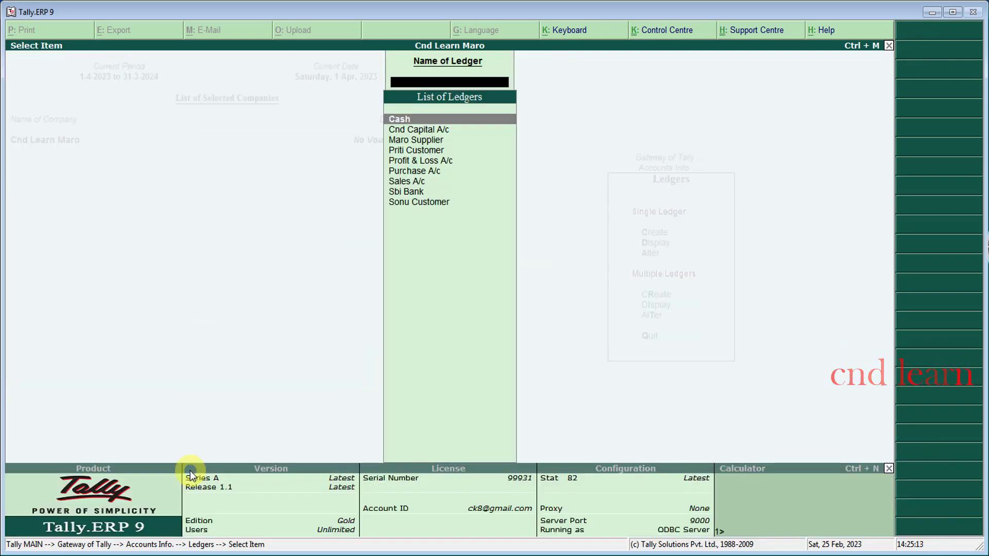
Step: Examine the list of remaining ledgers for Byt Supplier, then leave ledger alteration
key("Down")
key("Down")
key("Down")
key("Down")
key("Down")
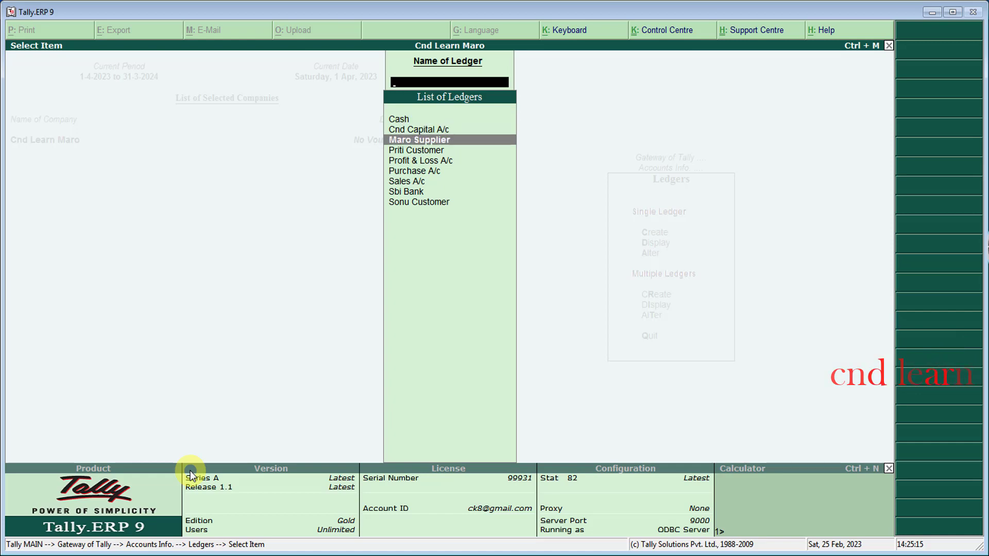
key("Up")
key("Up")
key("Up")
key("Up")
key("Up")
key("Escape")
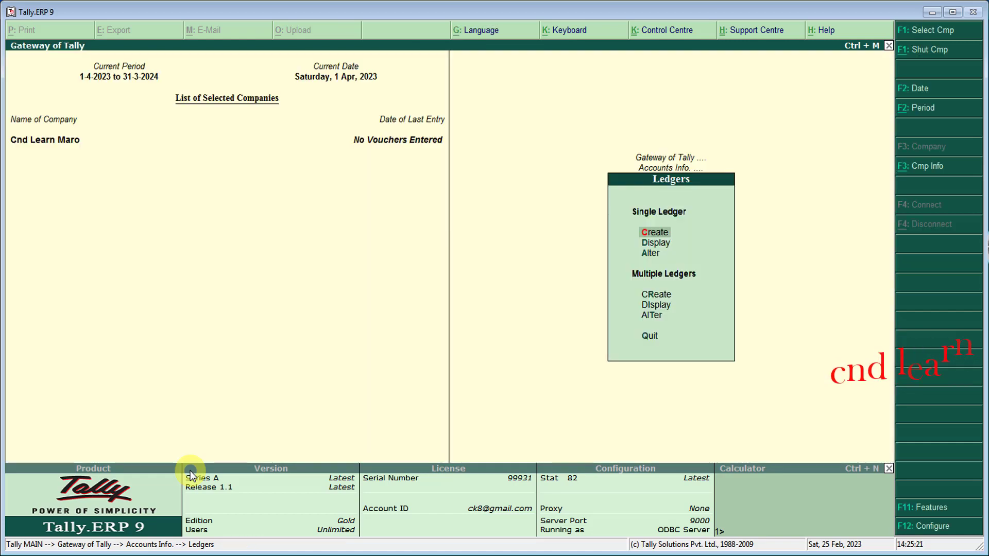
Step: Return to Accounts Info. and reopen the ledger options
key("Escape")
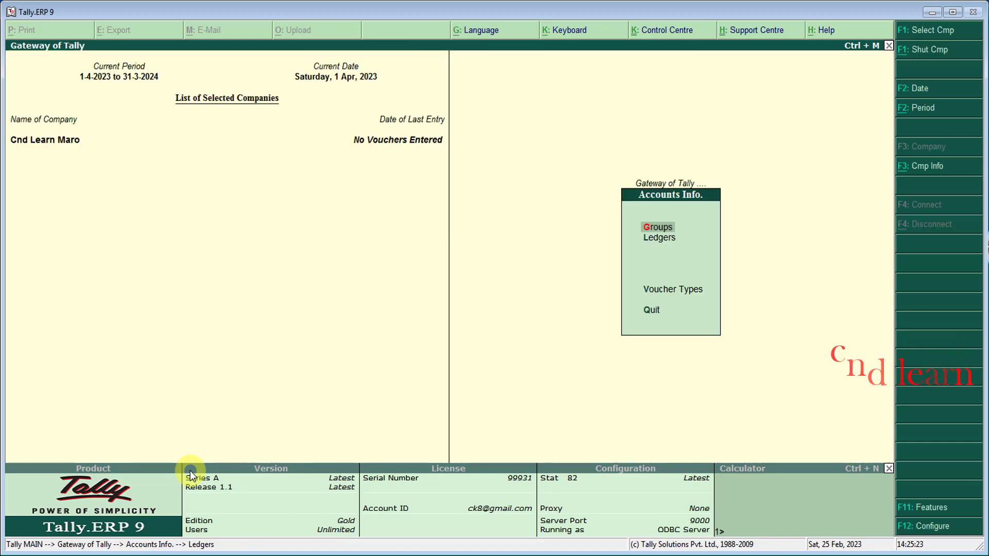
key("Down")
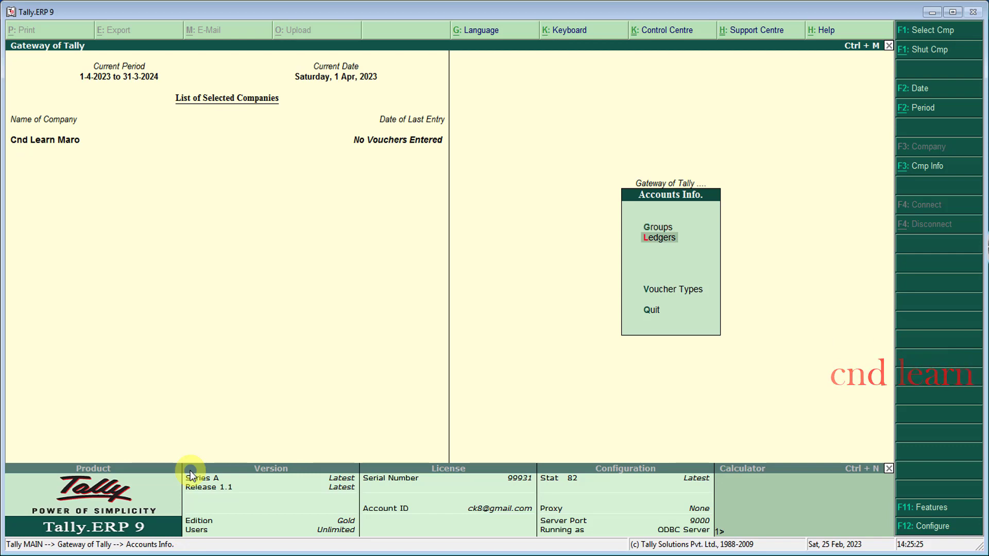
key("Return")
key("Down")
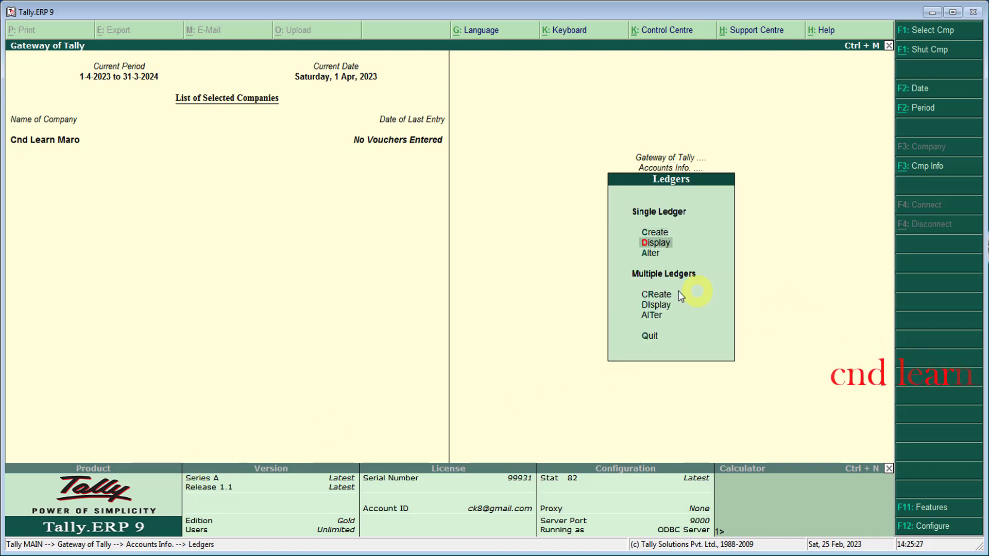